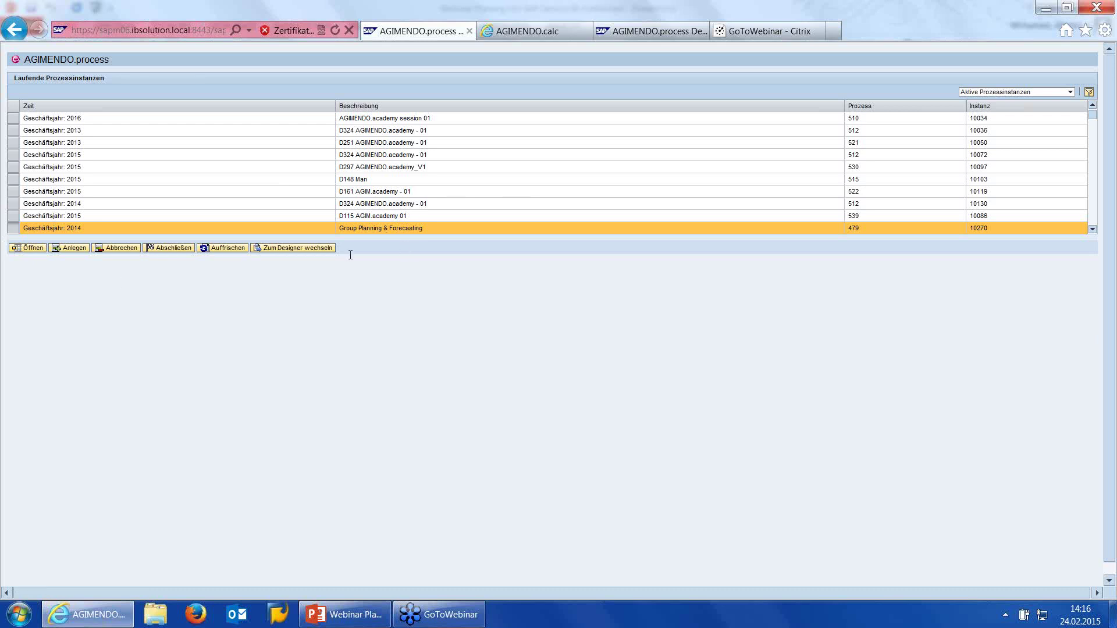
# Step: Open the Group Planning & Forecasting 2014 instance and view the Consumer Technologie report for BL top measures CapEx, closing it again
pyautogui.click(32, 248)
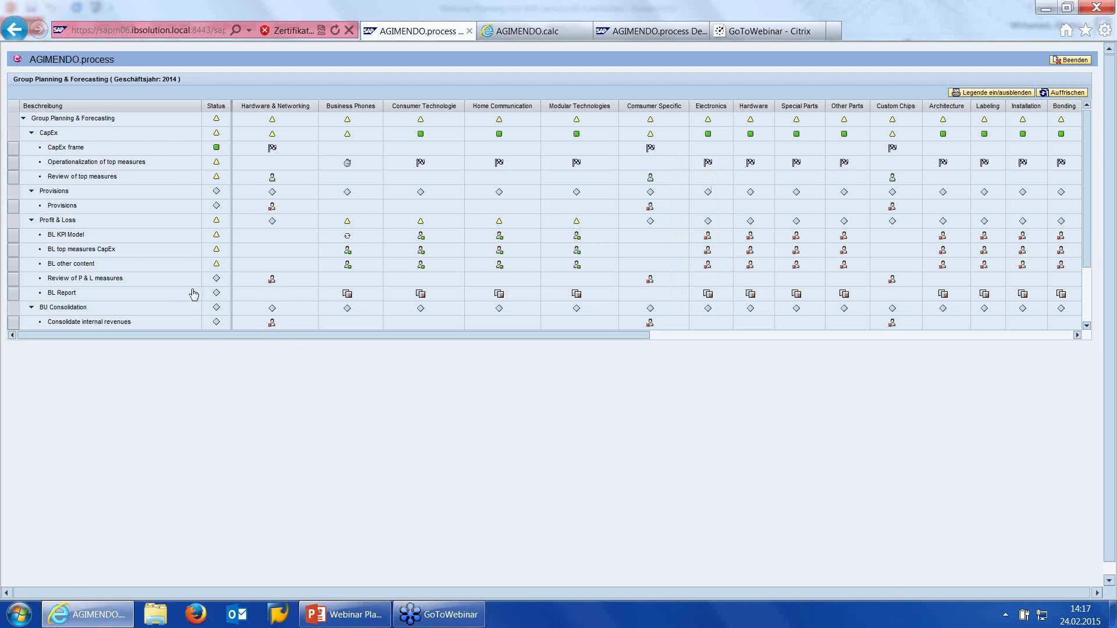
pyautogui.click(13, 254)
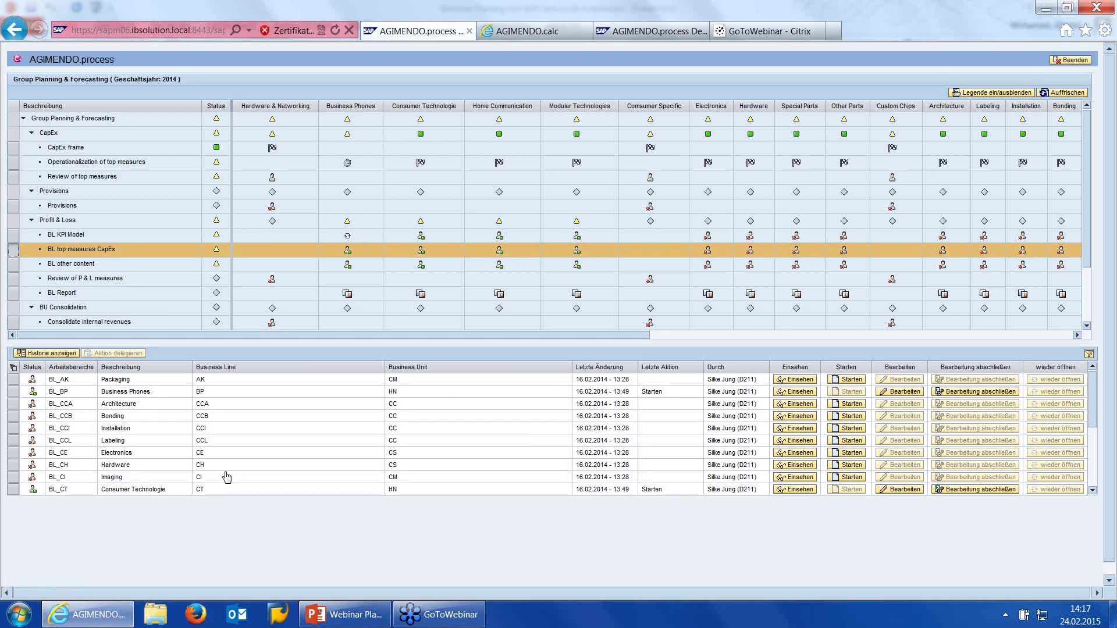
pyautogui.click(12, 491)
pyautogui.click(796, 490)
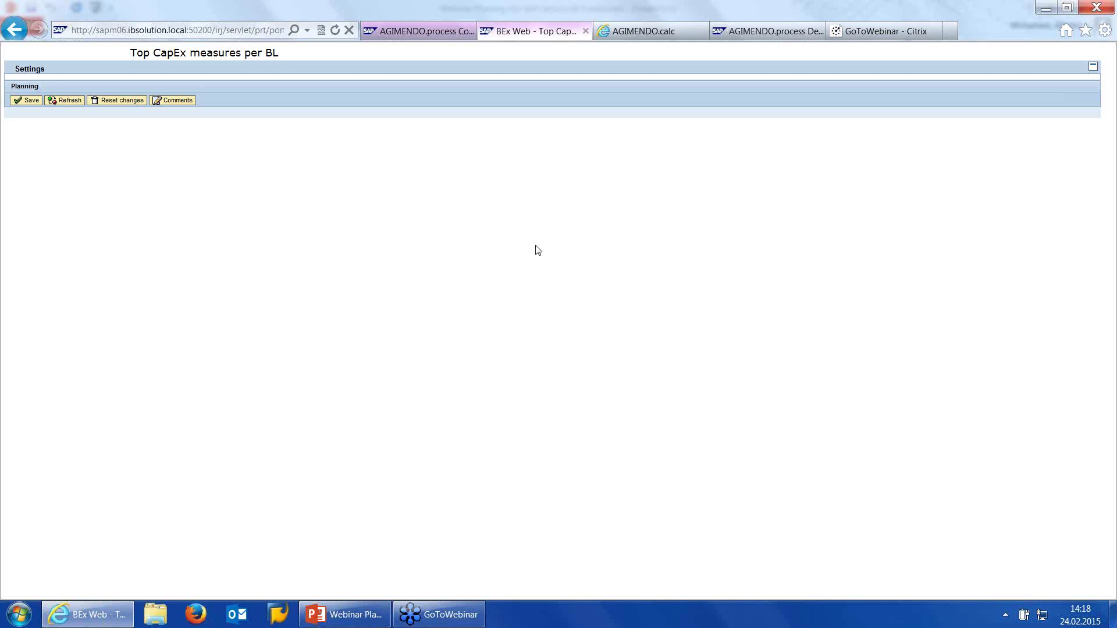
pyautogui.click(585, 32)
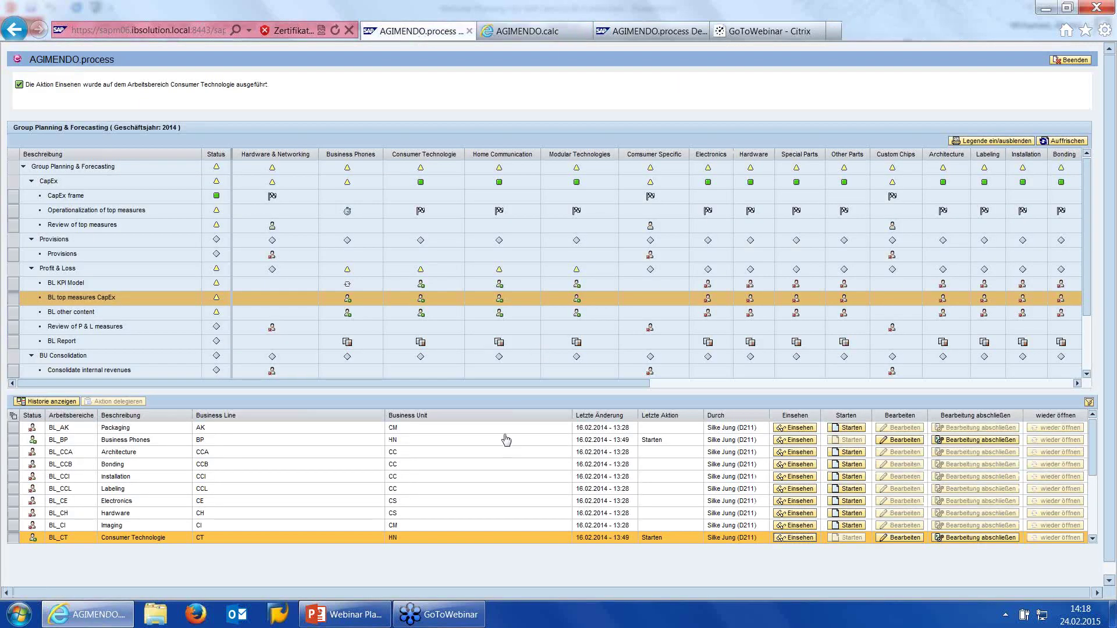
# Step: View the Consumer Technologie top CapEx report again, refresh it, close it and return to the process cockpit
pyautogui.click(800, 539)
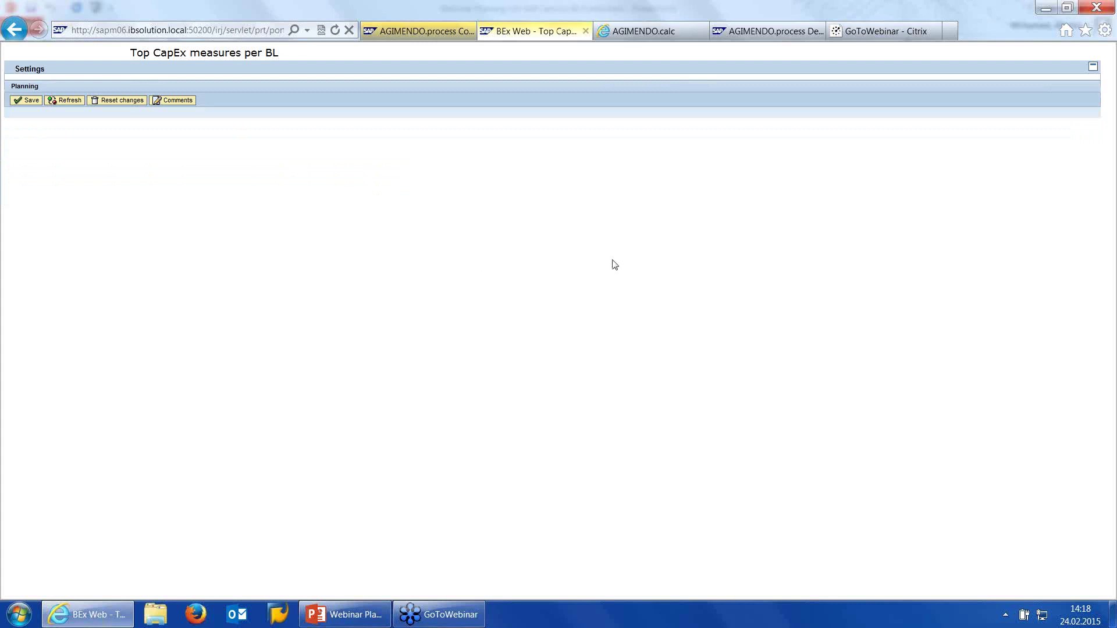
pyautogui.click(65, 100)
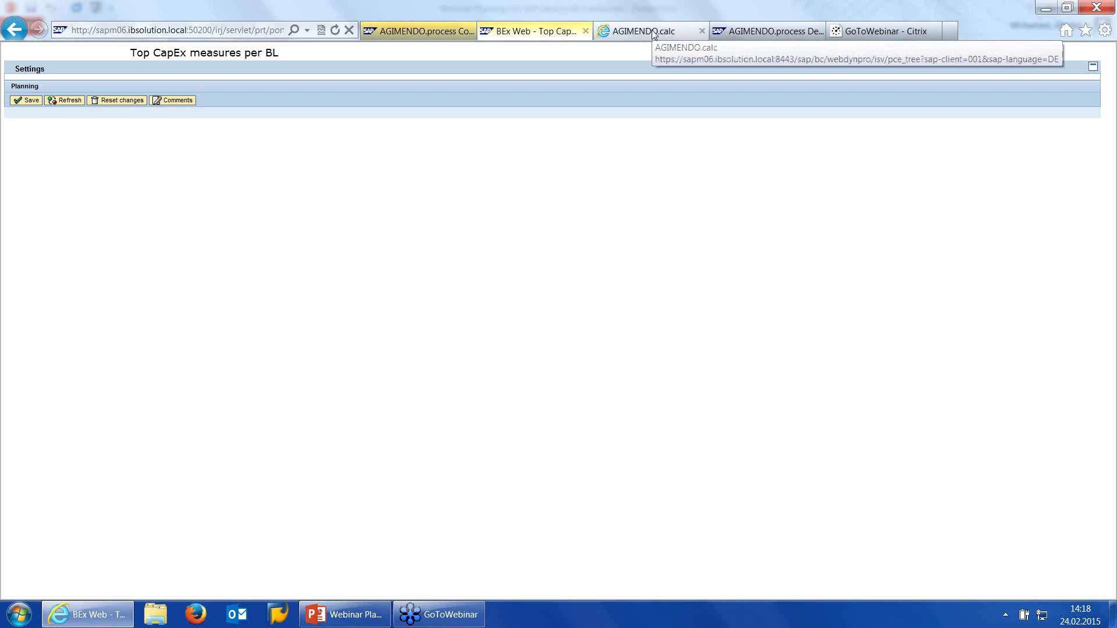
pyautogui.click(585, 31)
pyautogui.click(383, 35)
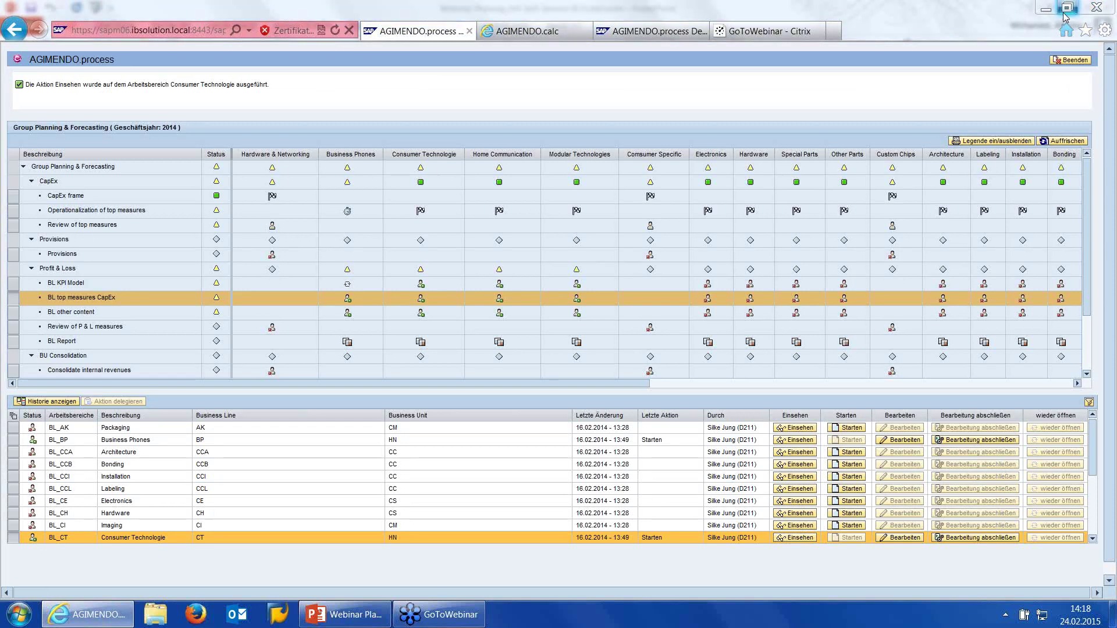
# Step: Exit the process instance, reopen Group Planning & Forecasting 2014 and select the BL top measures CapEx process step
pyautogui.click(1070, 60)
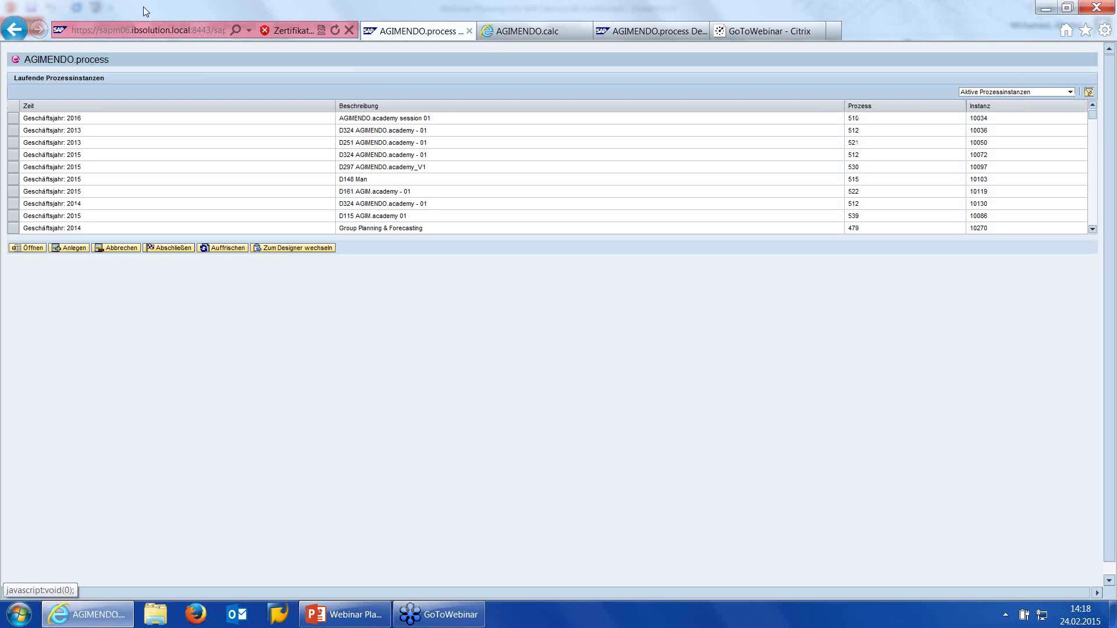
pyautogui.click(12, 228)
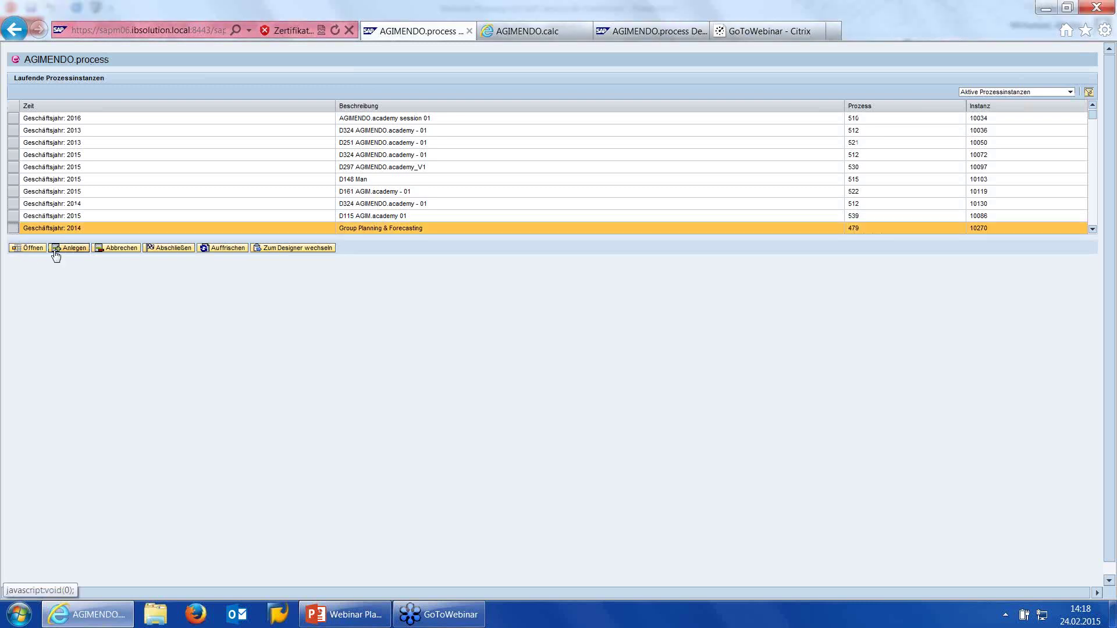
pyautogui.click(32, 249)
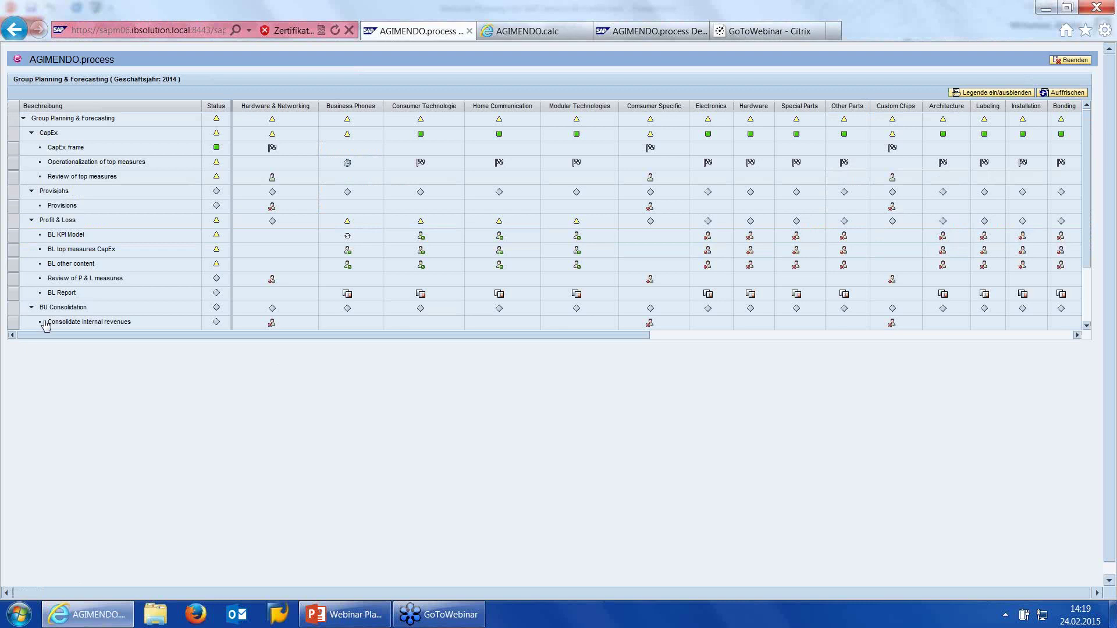
pyautogui.click(13, 256)
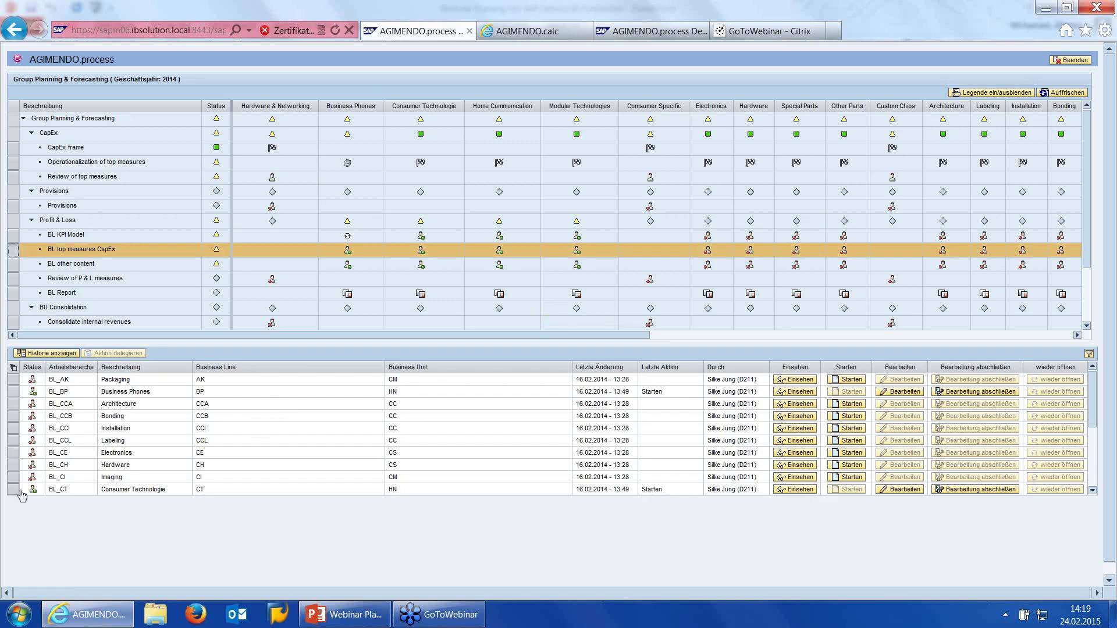
# Step: View the Consumer Technologie work area's report, refresh its planning data and go back to the process cockpit
pyautogui.click(802, 491)
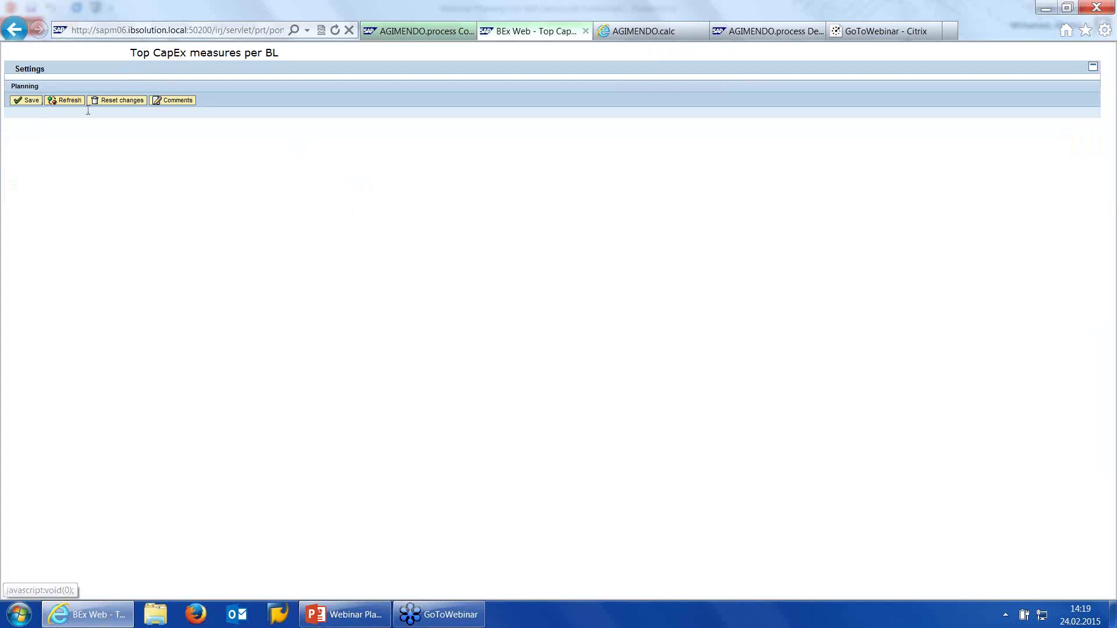
pyautogui.click(69, 101)
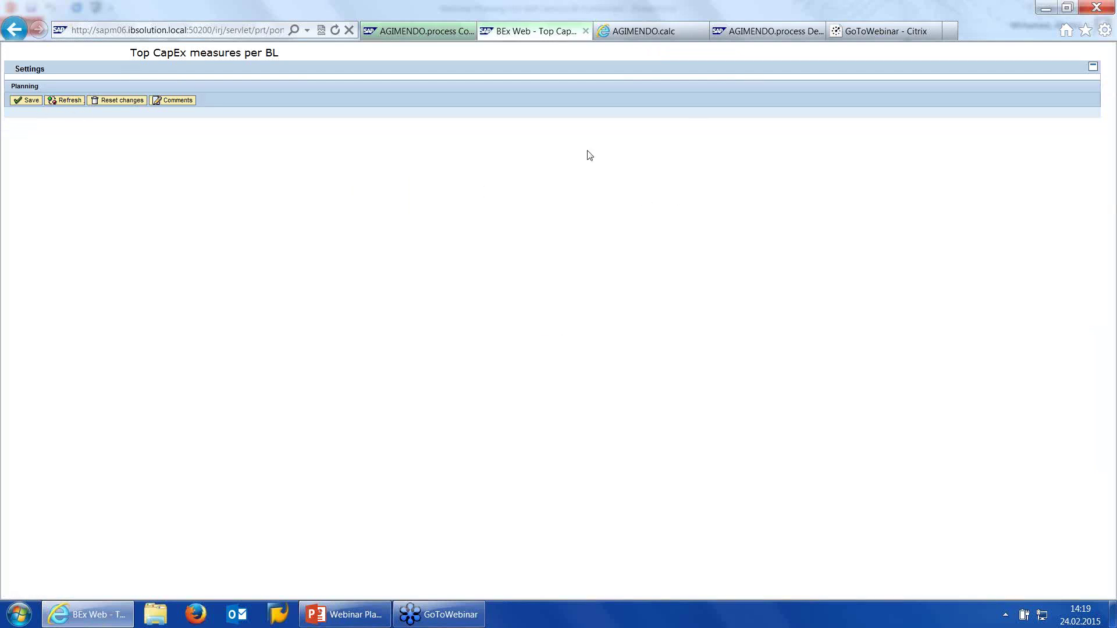
pyautogui.click(407, 32)
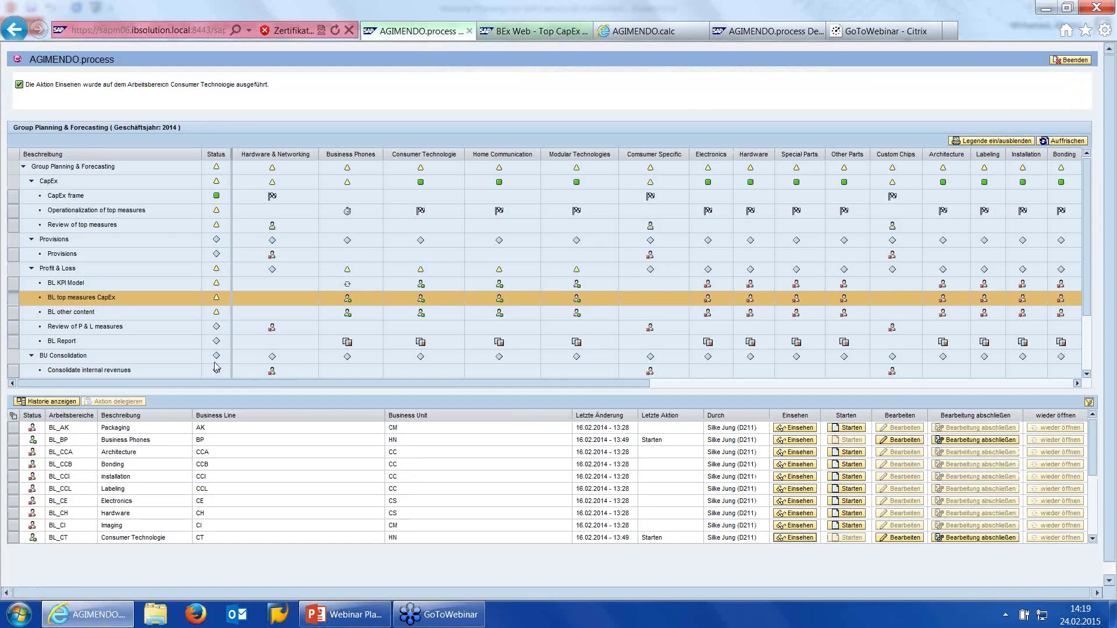
# Step: View the Business Phones report, set the IGZO-Display Plant's K4/2015 G-Phone price to 10,00, refresh the calculation and close the report
pyautogui.click(807, 444)
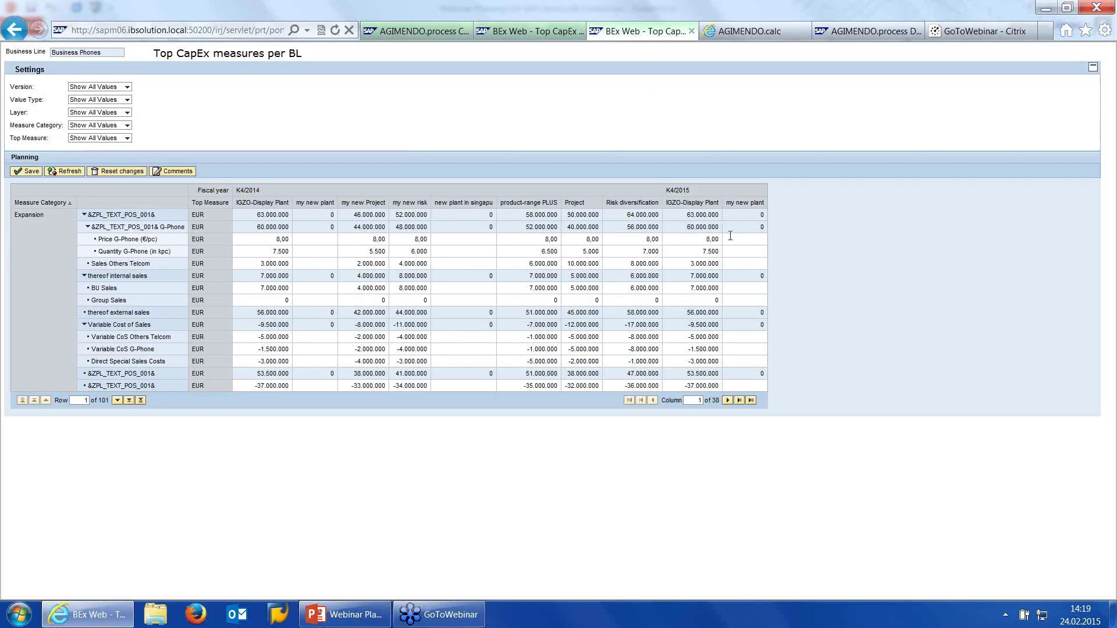
pyautogui.click(709, 239)
pyautogui.click(698, 253)
pyautogui.click(65, 171)
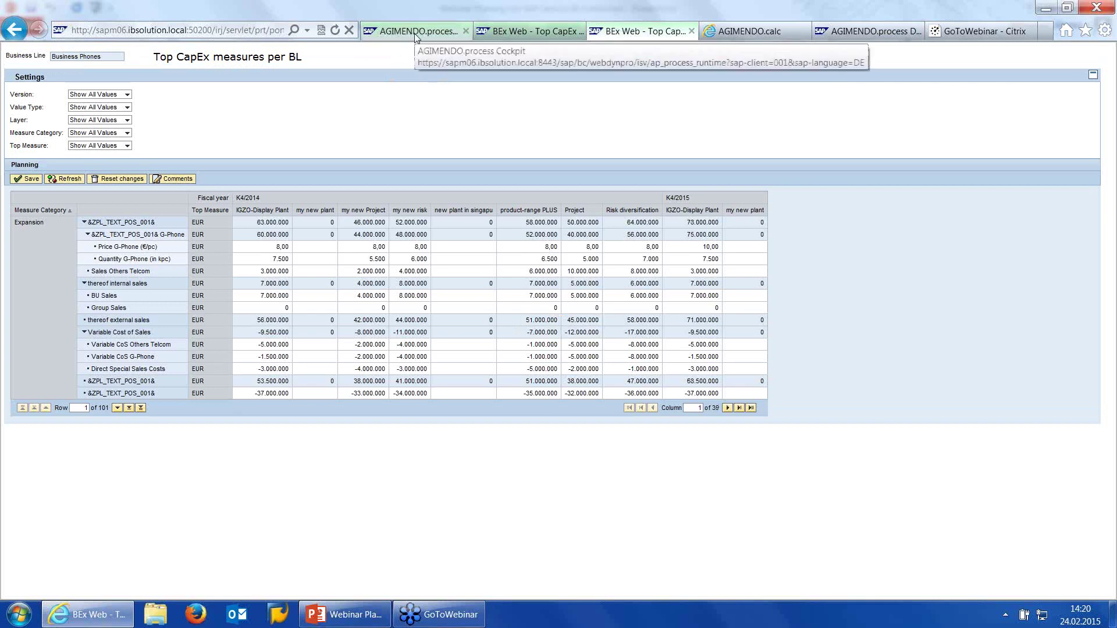
pyautogui.click(691, 30)
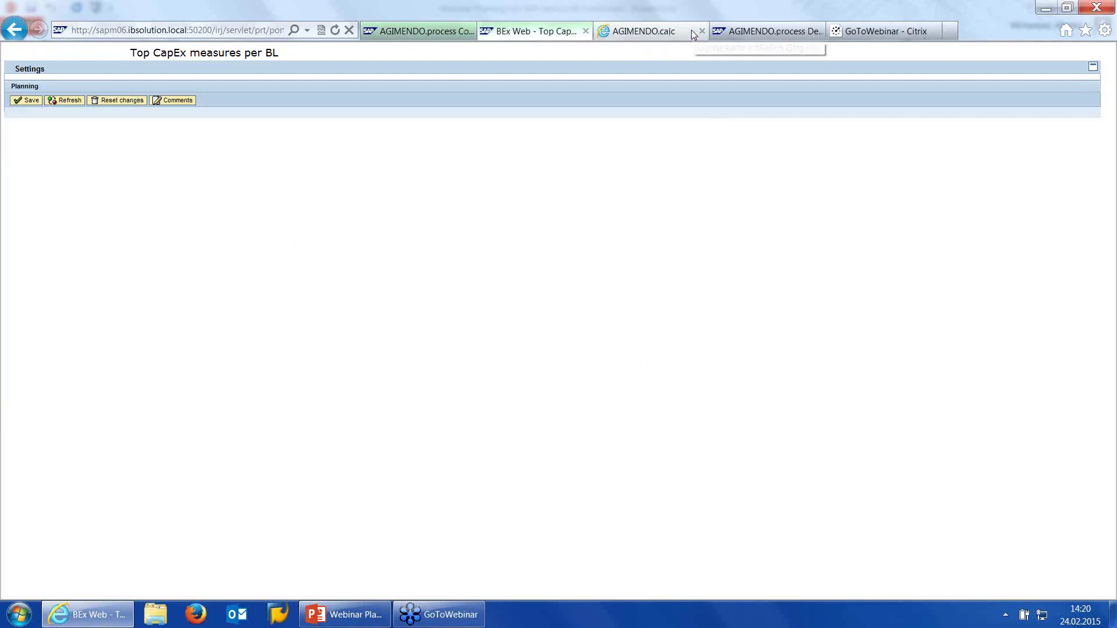
# Step: View the Business Phones work area under Operationalization of top measures and expand its master data to the later top measures
pyautogui.click(418, 31)
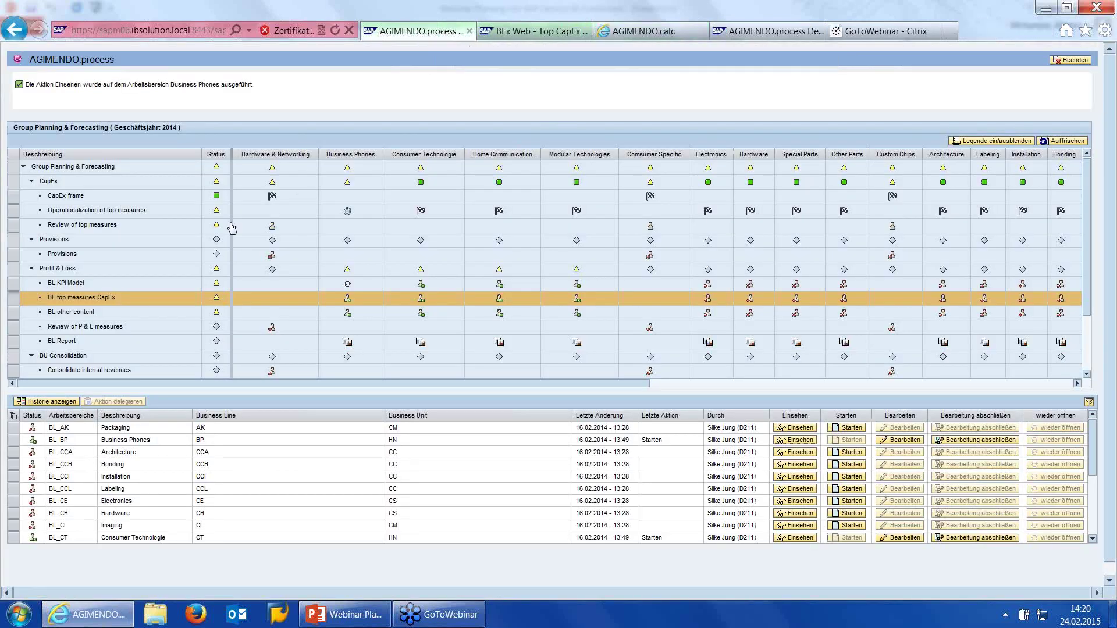
pyautogui.click(11, 215)
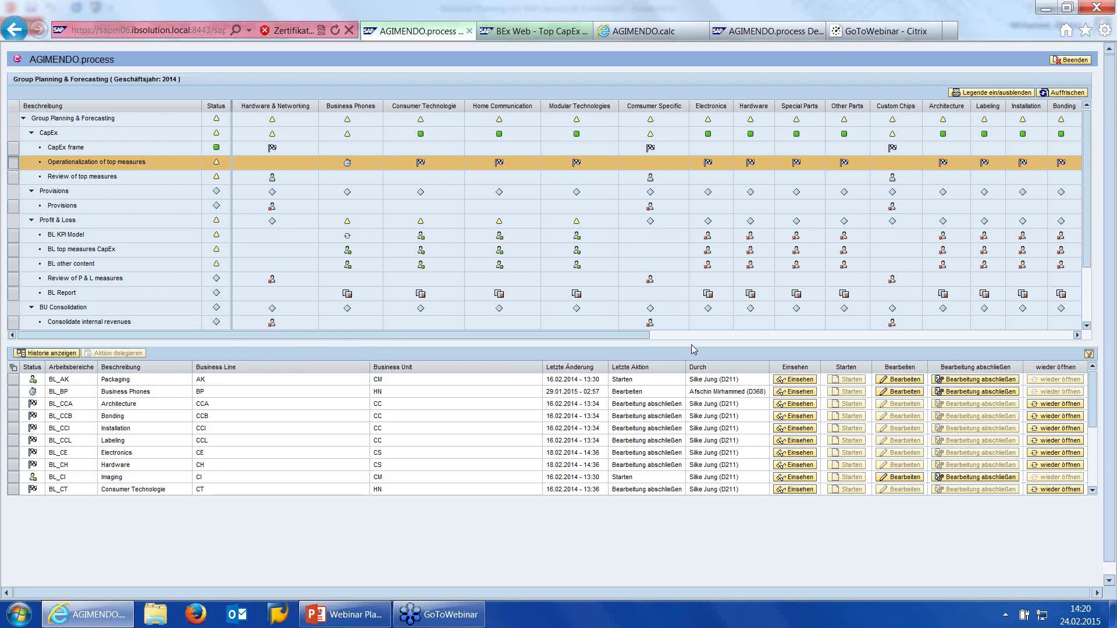
pyautogui.click(782, 391)
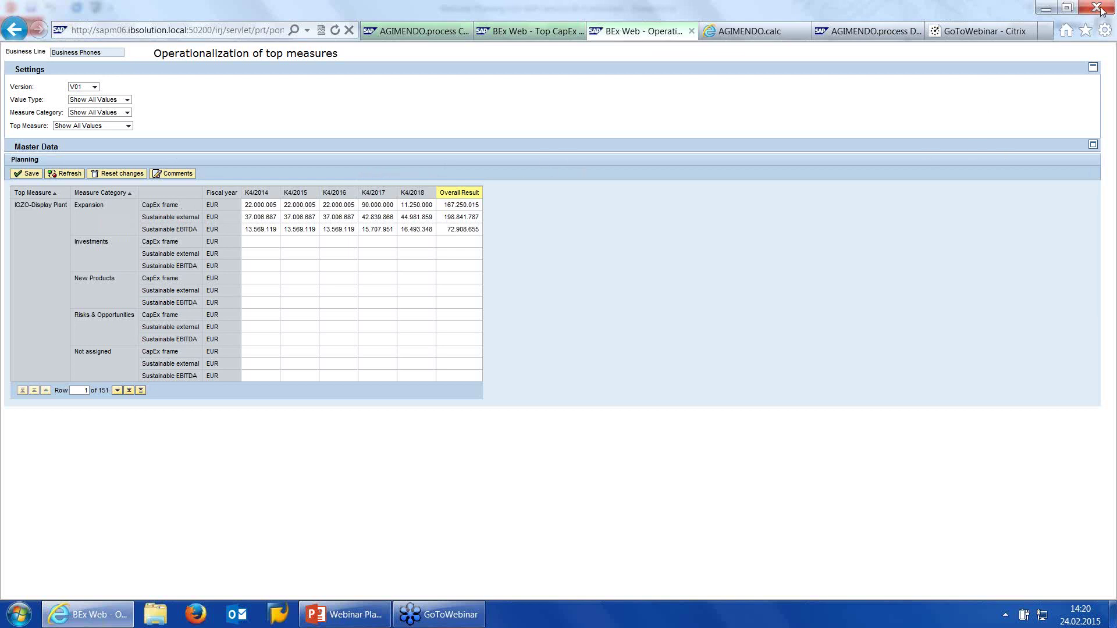
pyautogui.click(1093, 146)
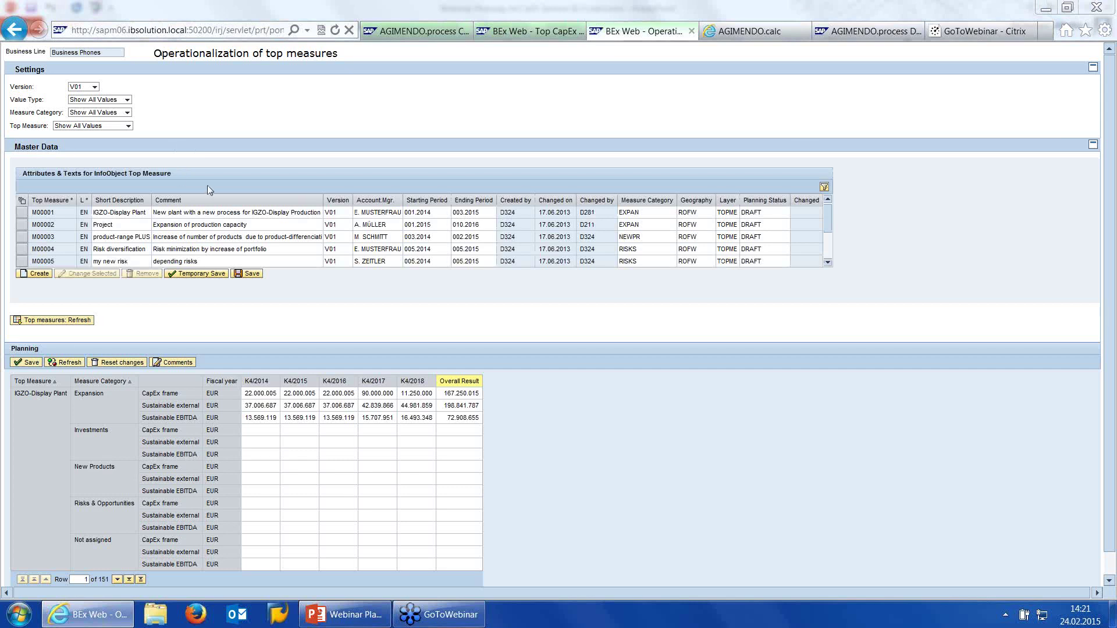
pyautogui.click(829, 250)
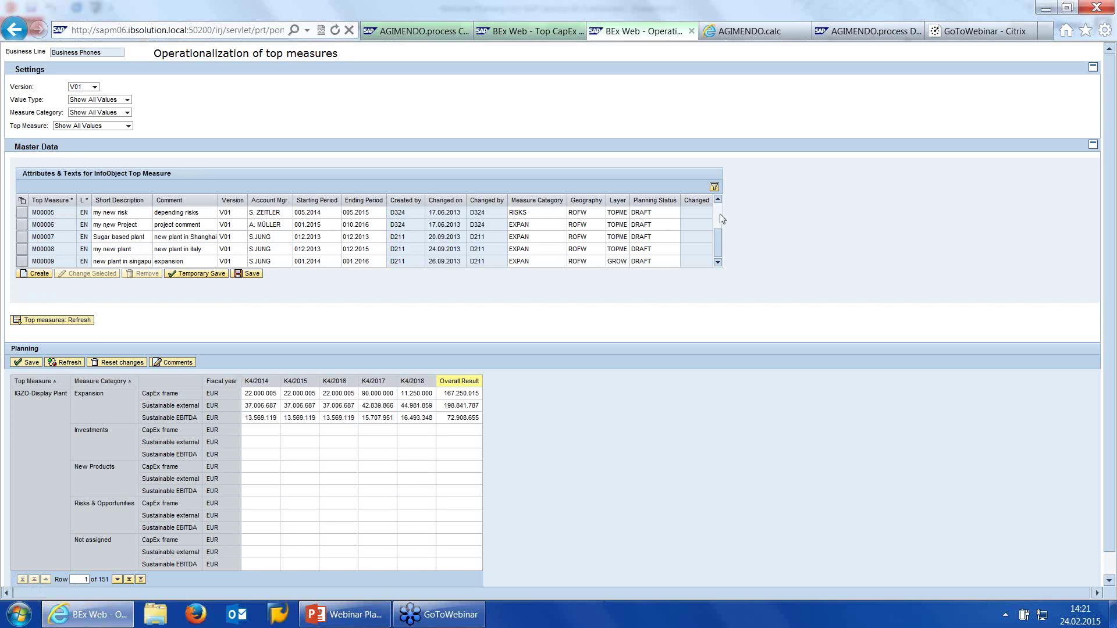
# Step: View the attributes form for changing top measure M00008 "my new plant" and cancel it without saving
pyautogui.click(21, 250)
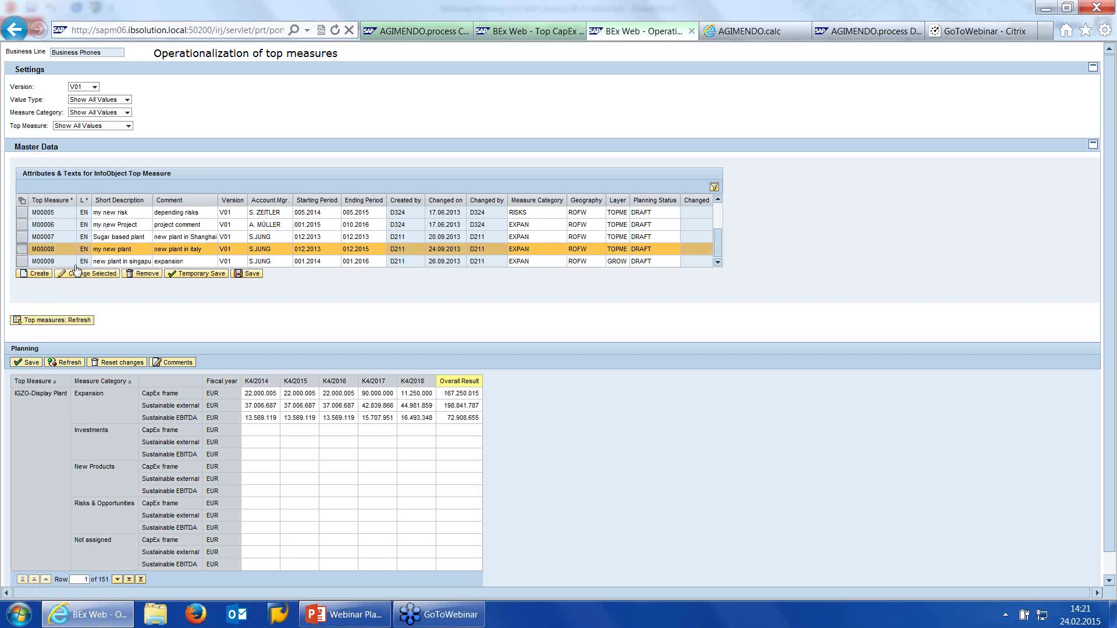
pyautogui.click(91, 276)
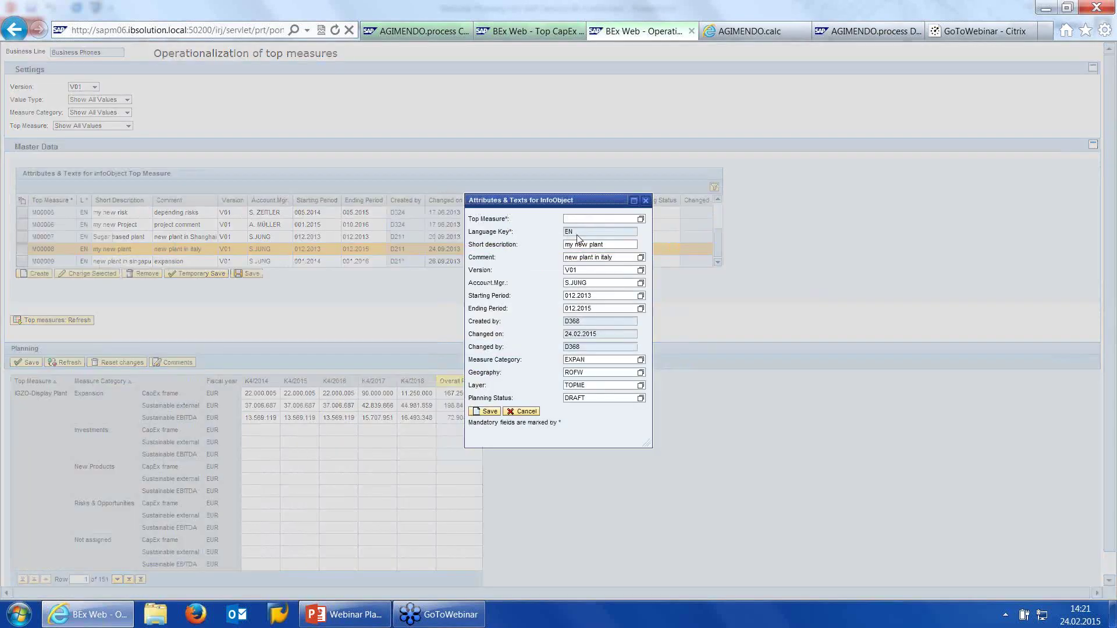
pyautogui.click(608, 218)
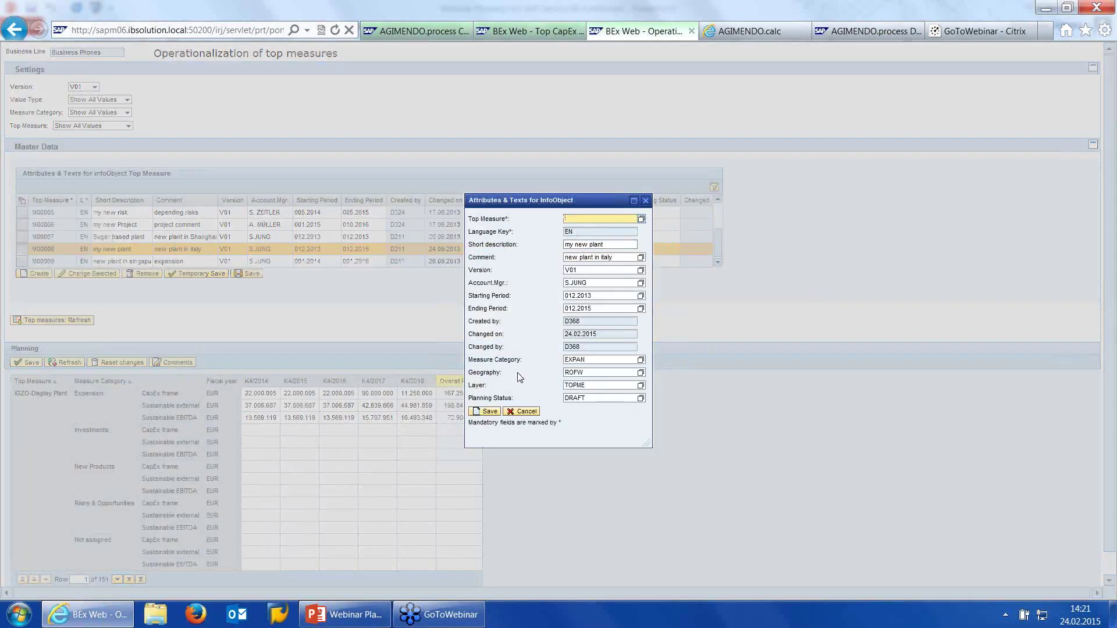
pyautogui.click(522, 411)
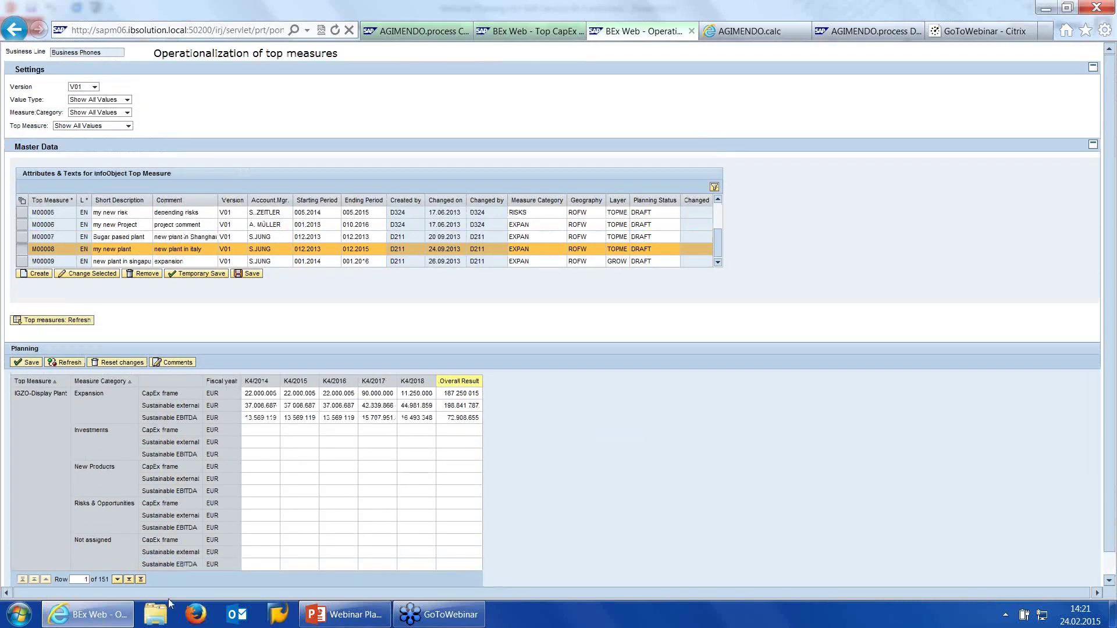
# Step: Page through the planning table between its first and last rows and select top measure M00007 "Sugar based plant" in the master data
pyautogui.click(141, 580)
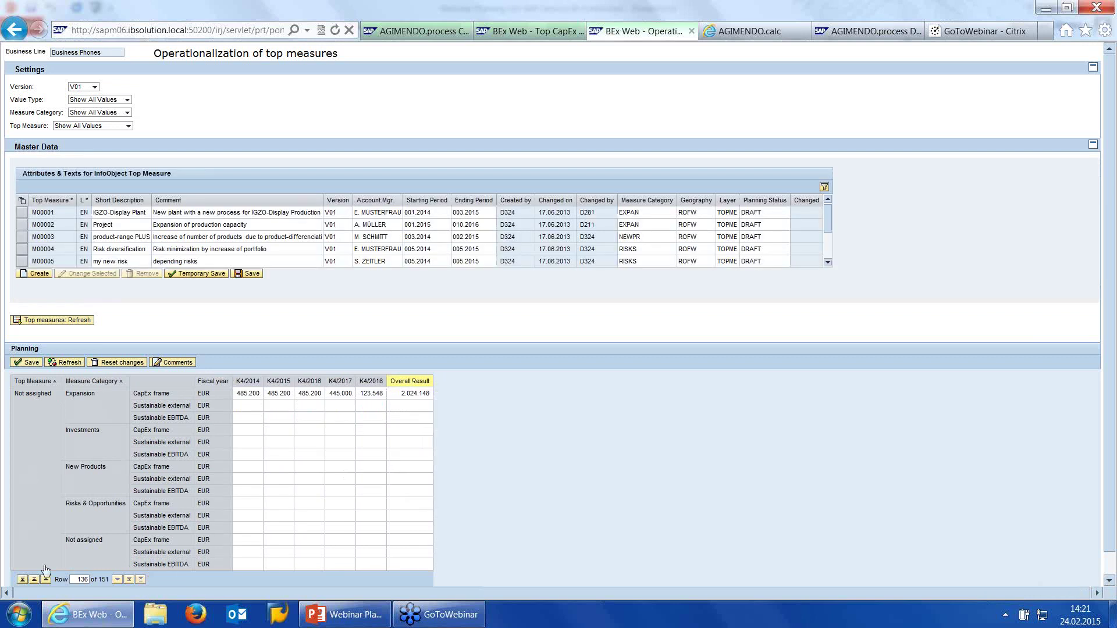
pyautogui.click(22, 580)
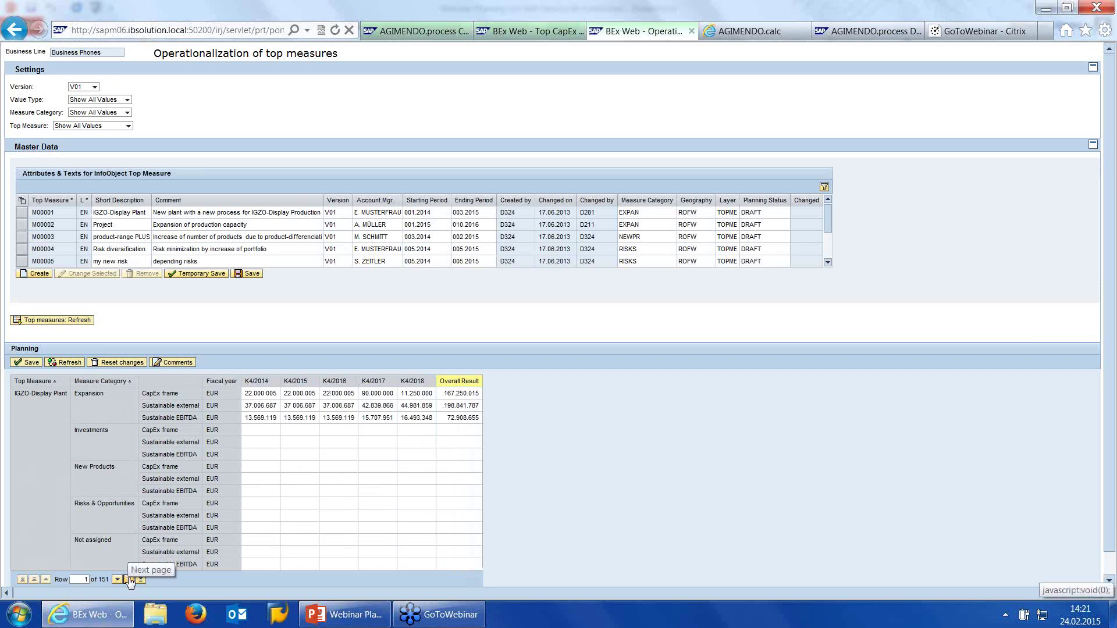
pyautogui.click(141, 580)
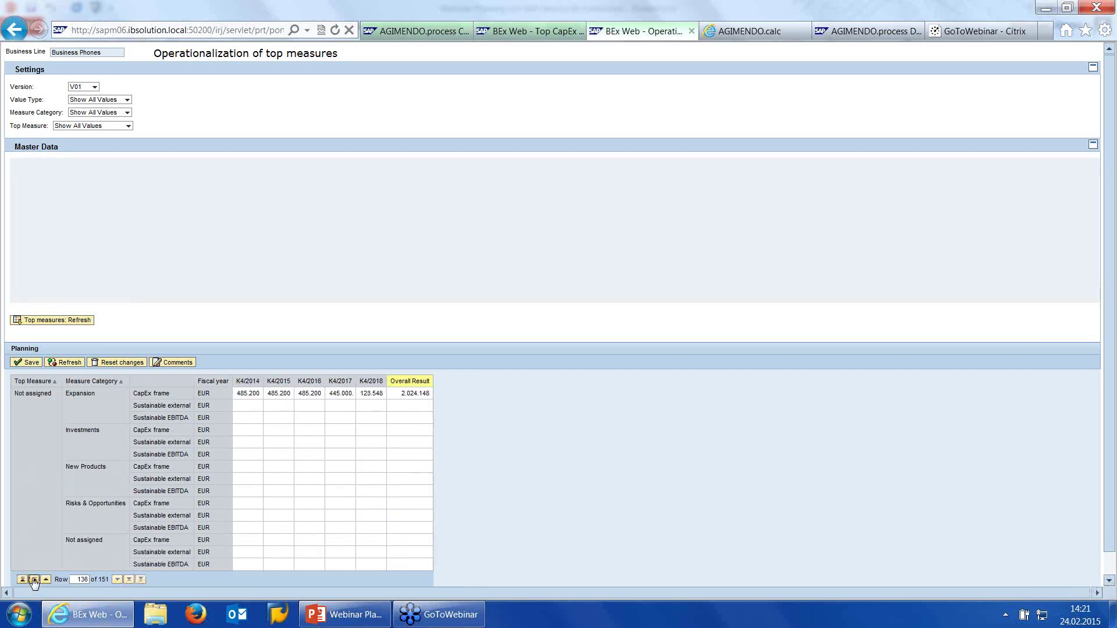
pyautogui.click(34, 579)
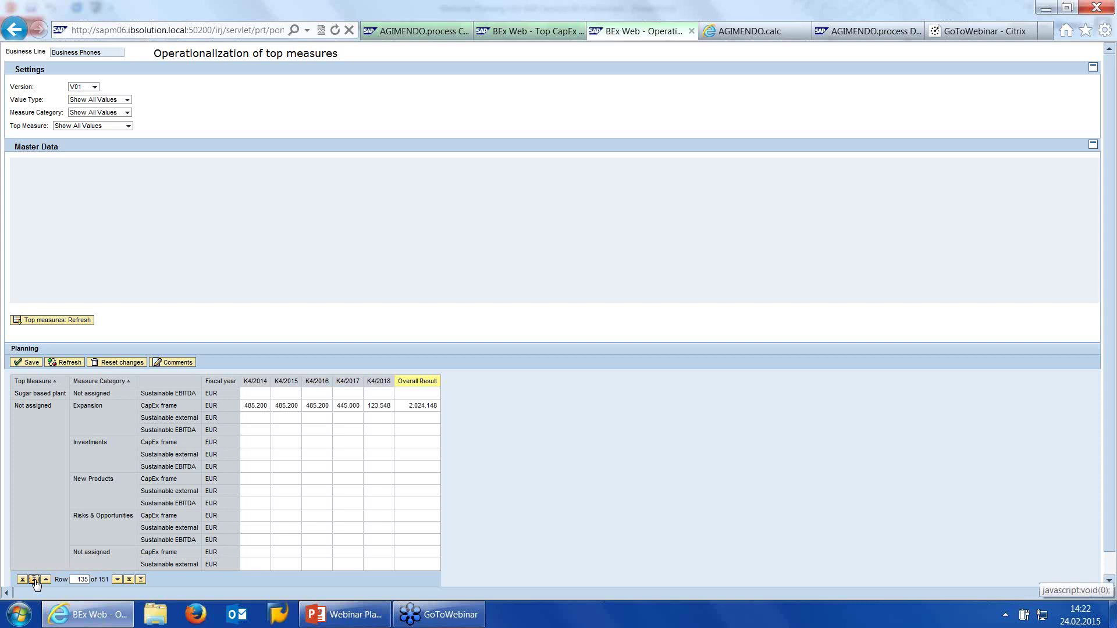
pyautogui.click(35, 580)
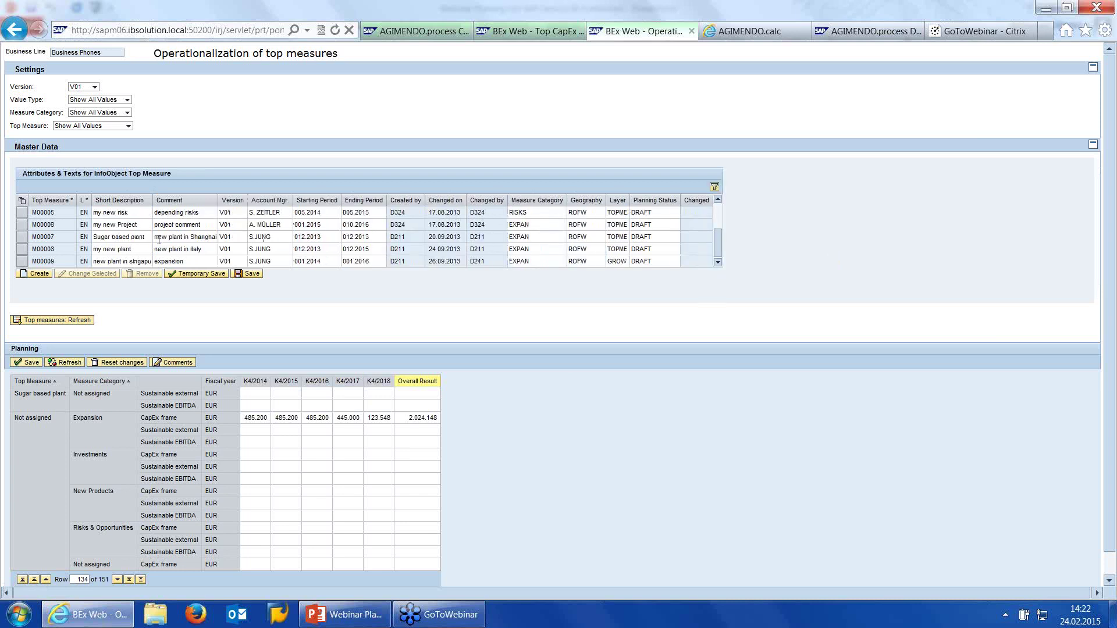
pyautogui.click(23, 237)
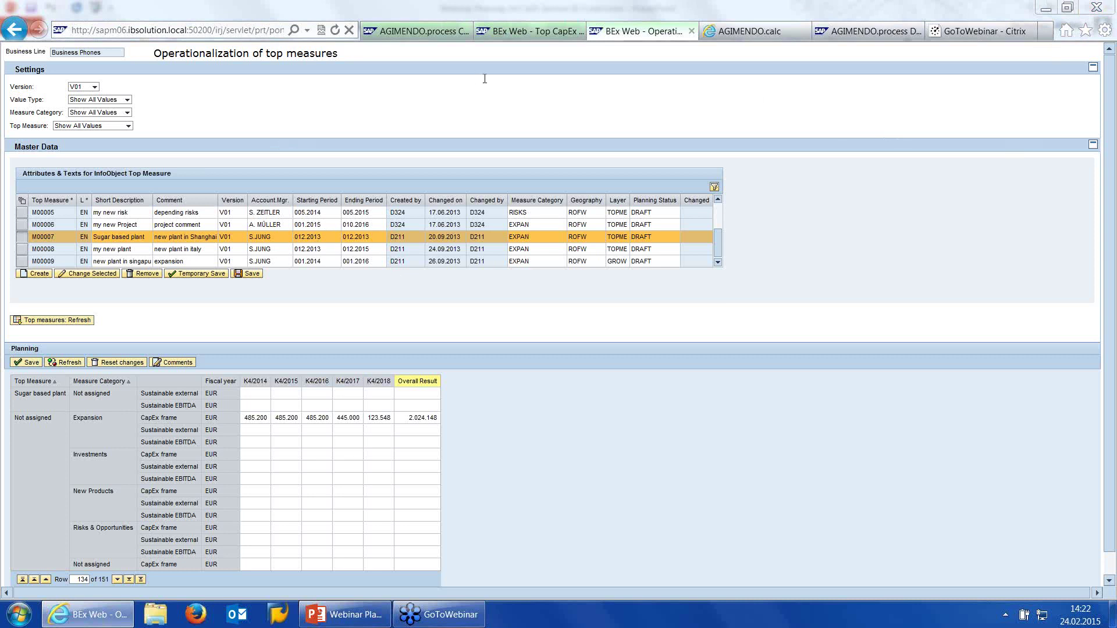
# Step: Switch to AGIMENDO.calc and on to the AGIMENDO.process Designer to view the responsibilities of BL top measures CapEx
pyautogui.click(750, 31)
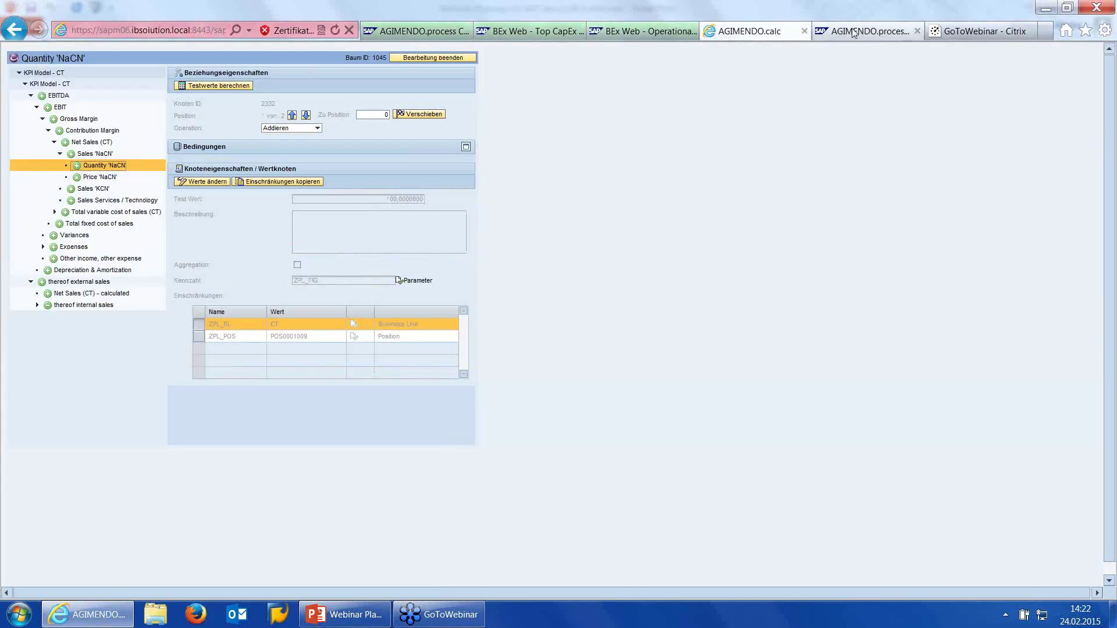
pyautogui.click(853, 31)
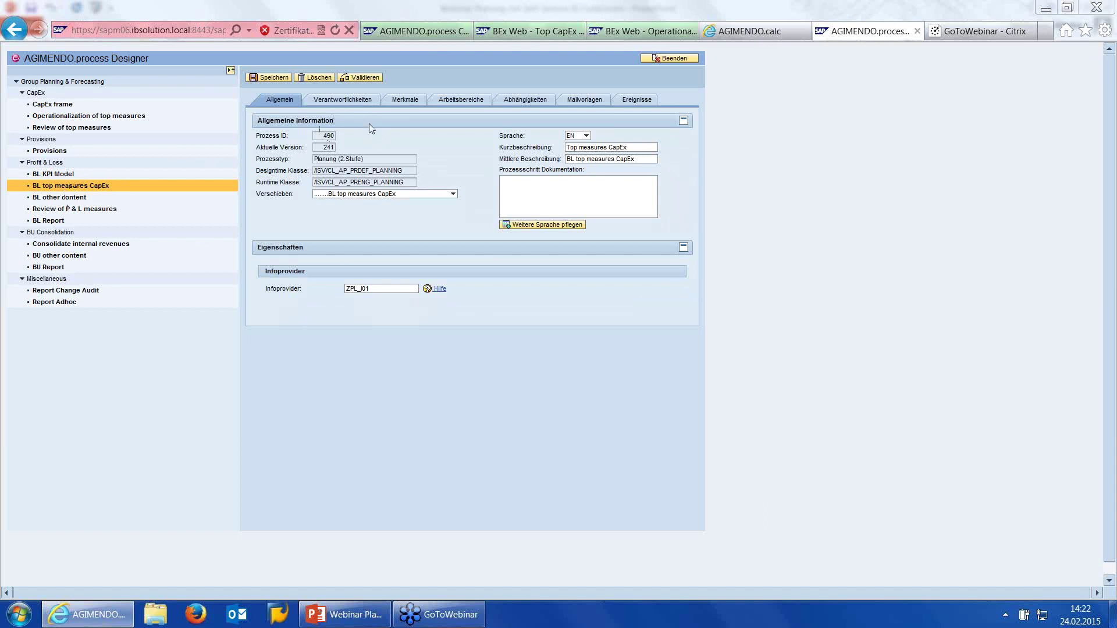
pyautogui.click(352, 101)
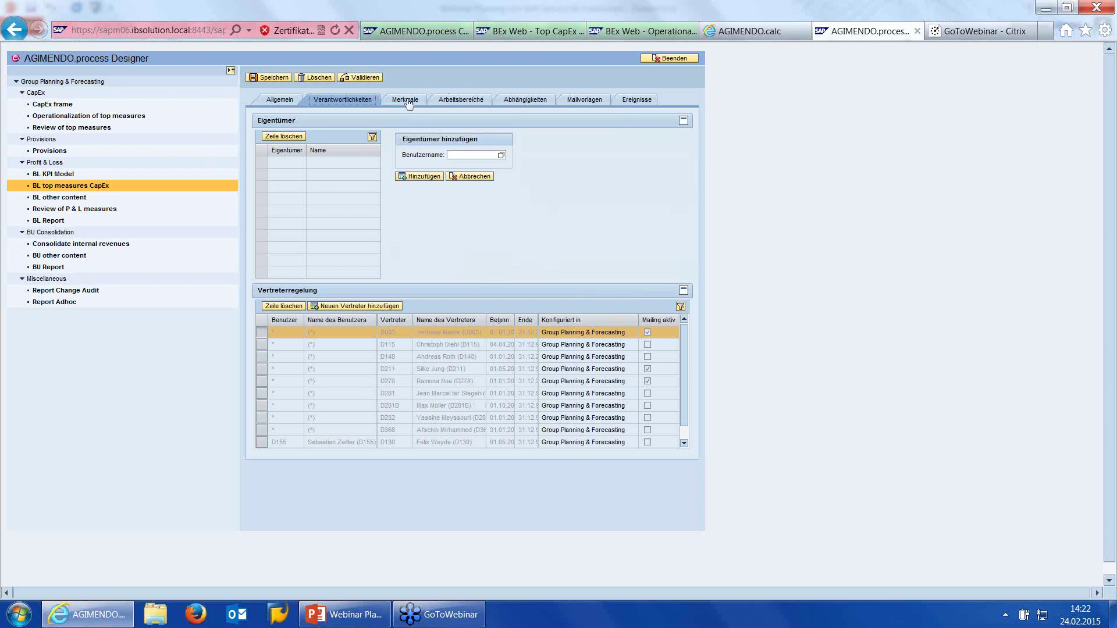
# Step: View the work areas, dependencies, mail templates and scheduled events defined for BL top measures CapEx
pyautogui.click(462, 100)
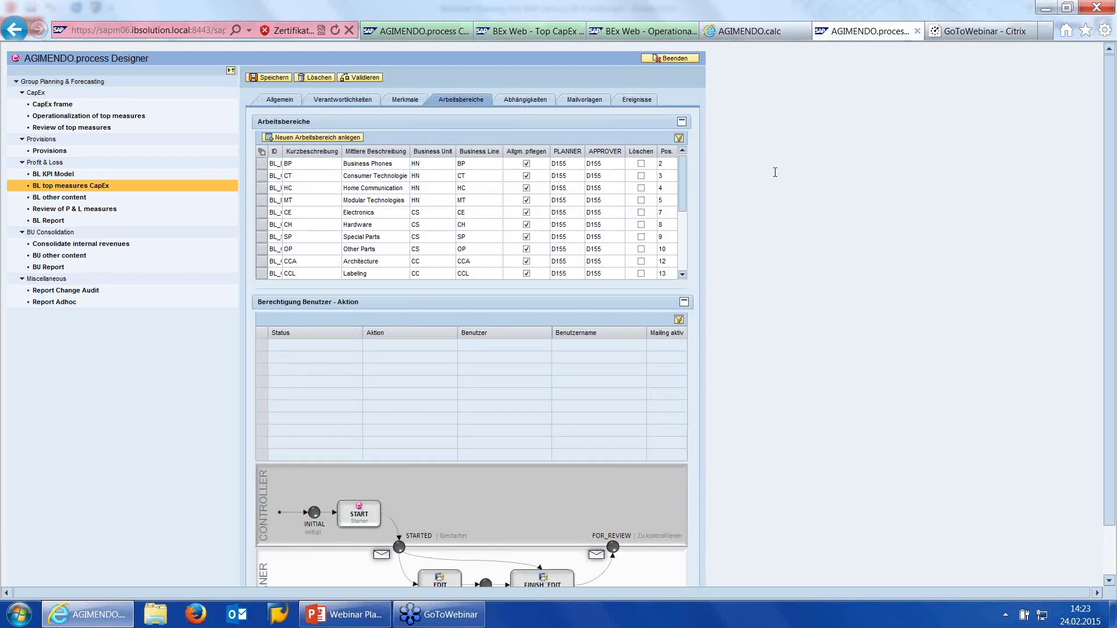
pyautogui.scroll(-2, 775, 172)
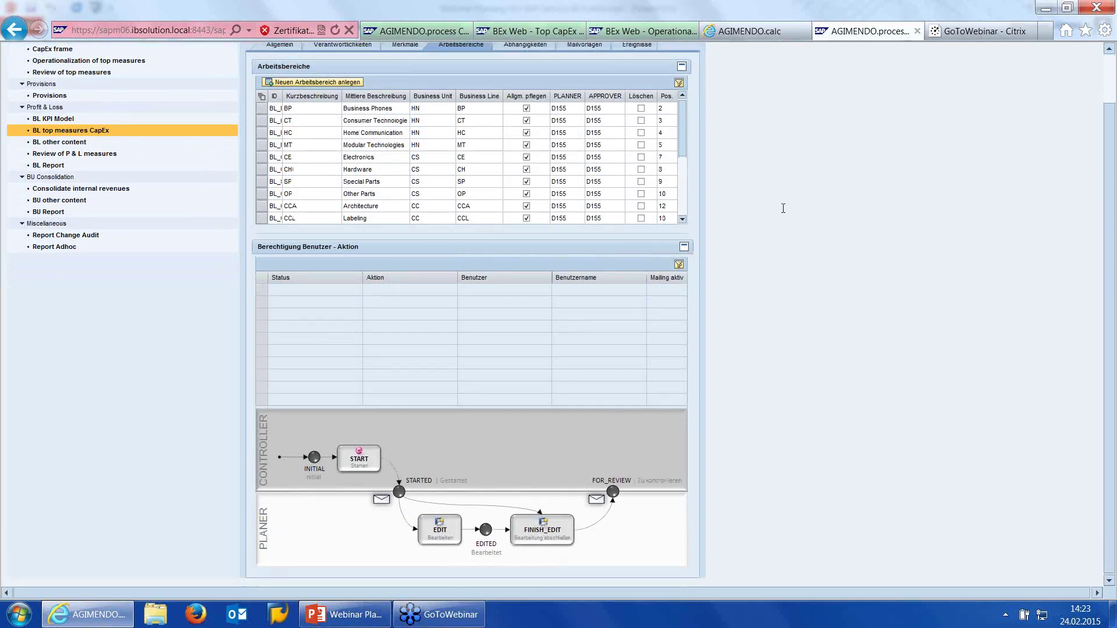
pyautogui.scroll(2, 783, 207)
pyautogui.scroll(-2, 782, 208)
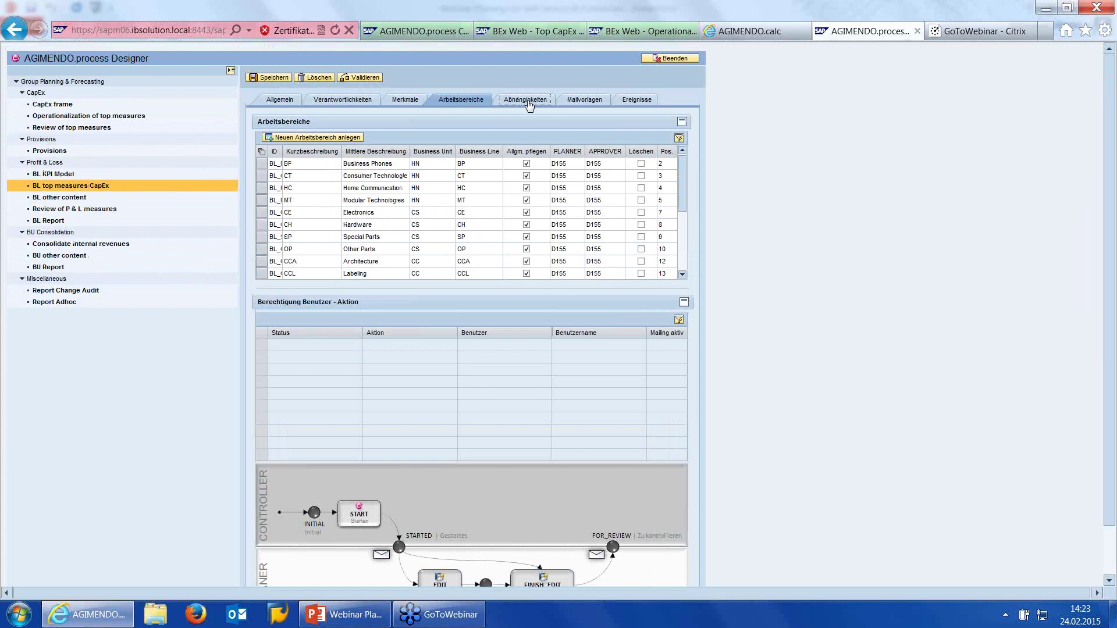
pyautogui.click(526, 103)
pyautogui.click(586, 101)
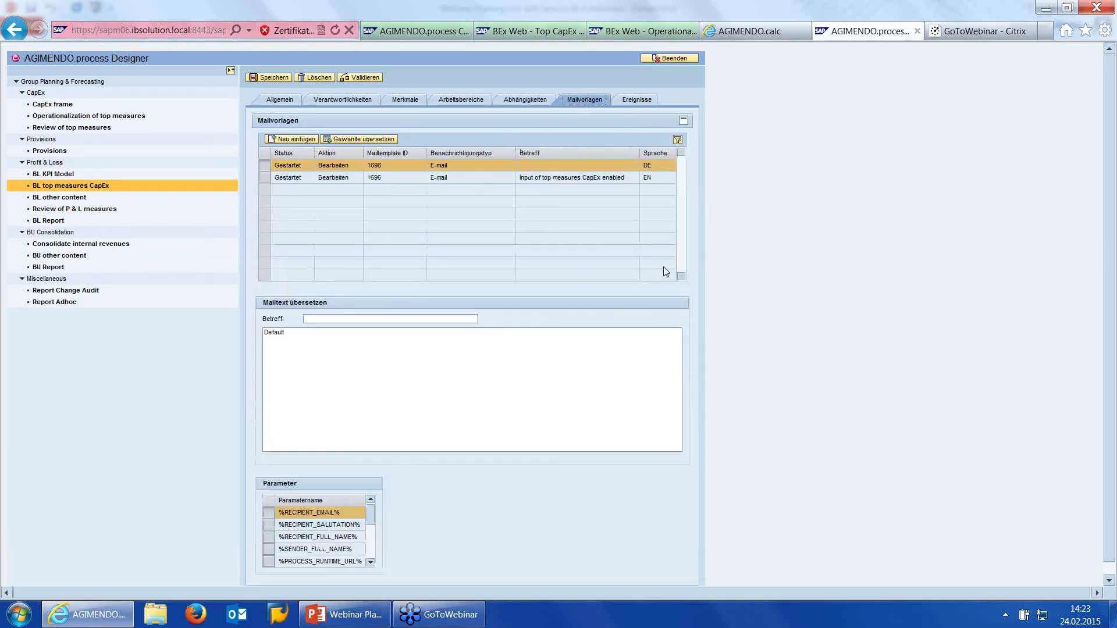
pyautogui.click(635, 101)
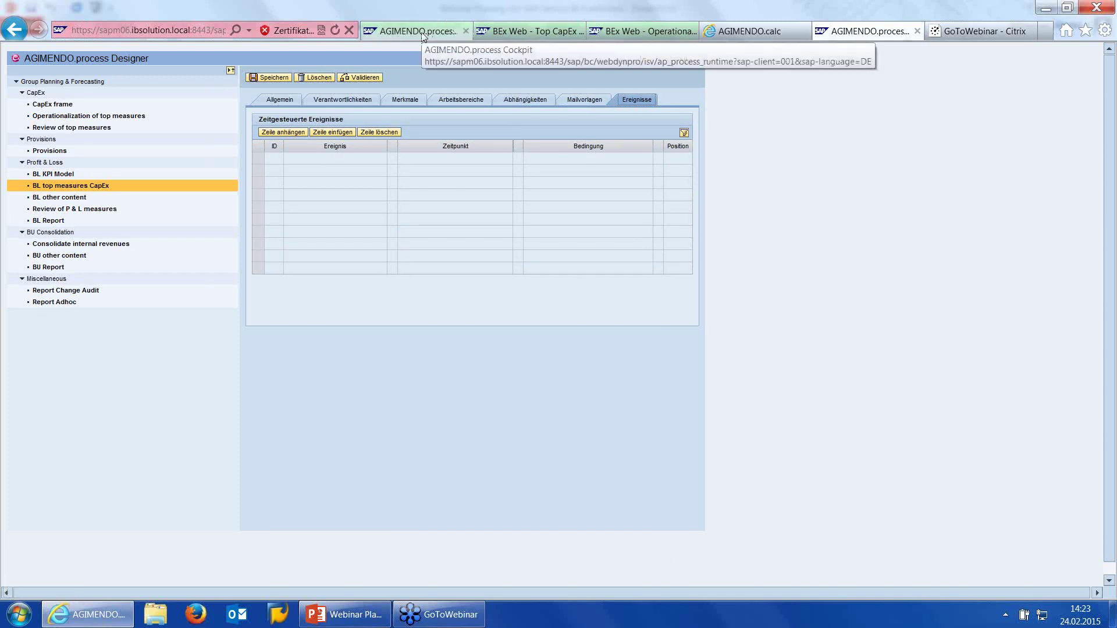
# Step: Switch to AGIMENDO.calc and view the Net Sales (CT) and Sales 'NaCN' nodes in the KPI Model - CT tree
pyautogui.click(743, 34)
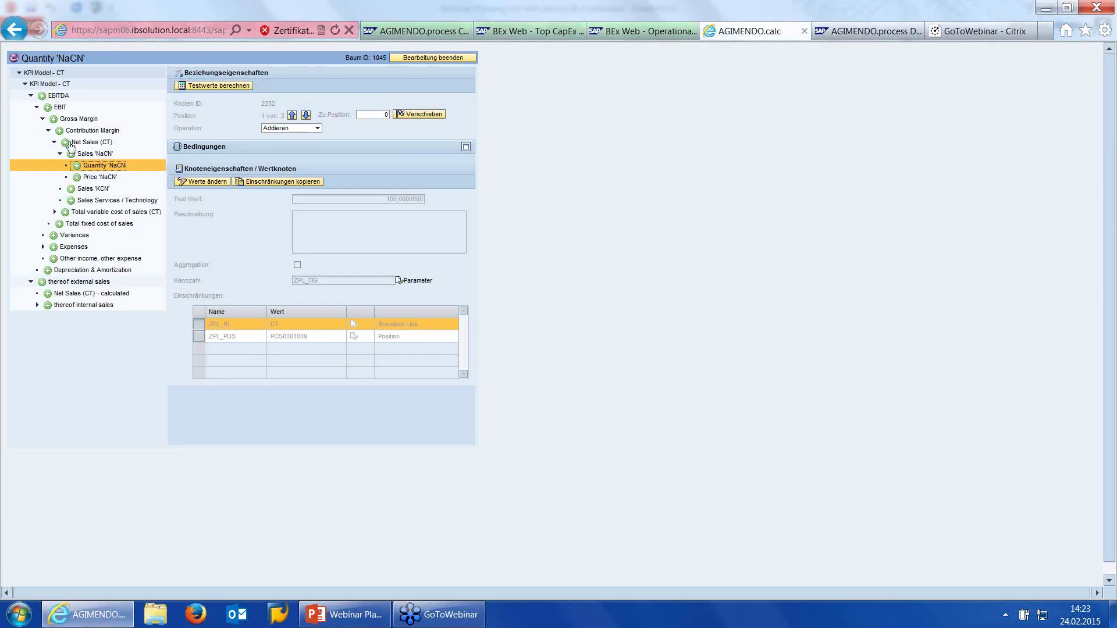
pyautogui.click(91, 143)
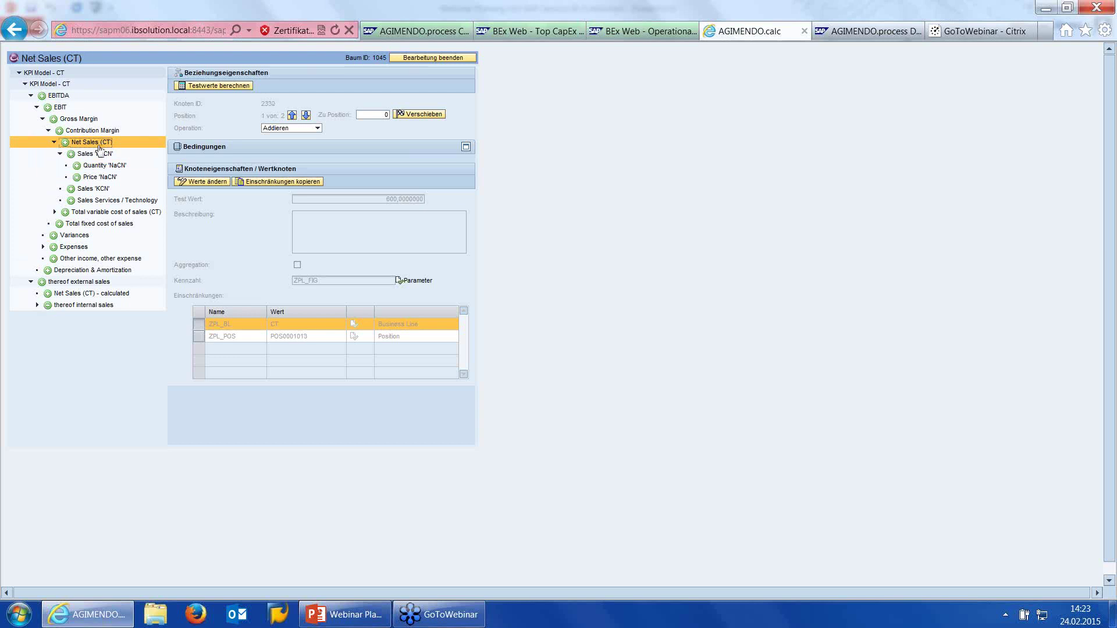
pyautogui.click(75, 120)
pyautogui.click(96, 155)
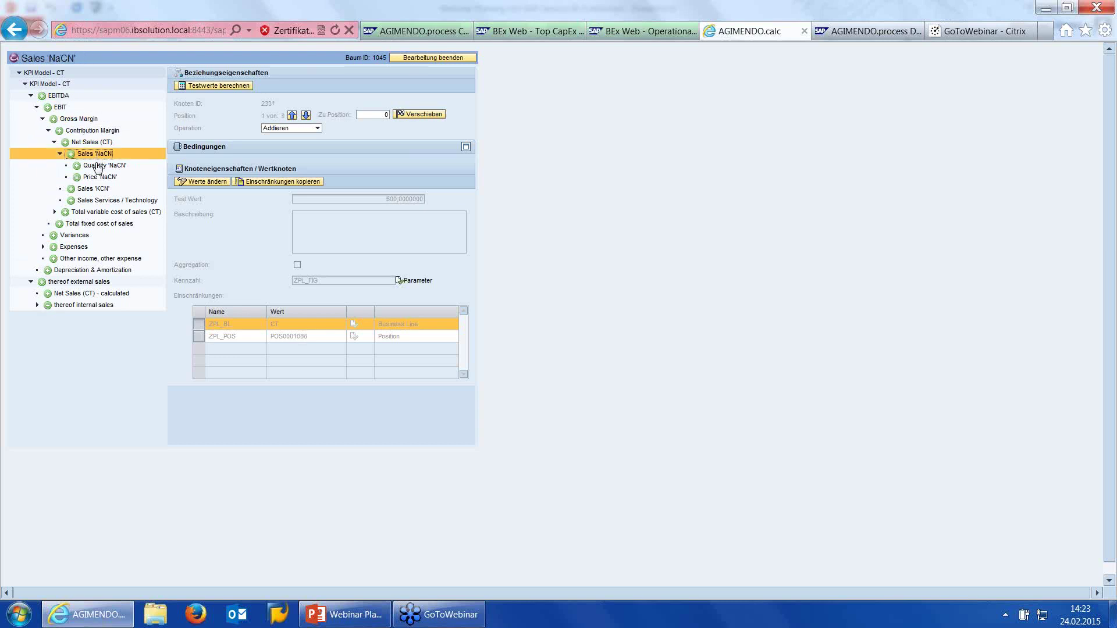
pyautogui.click(60, 154)
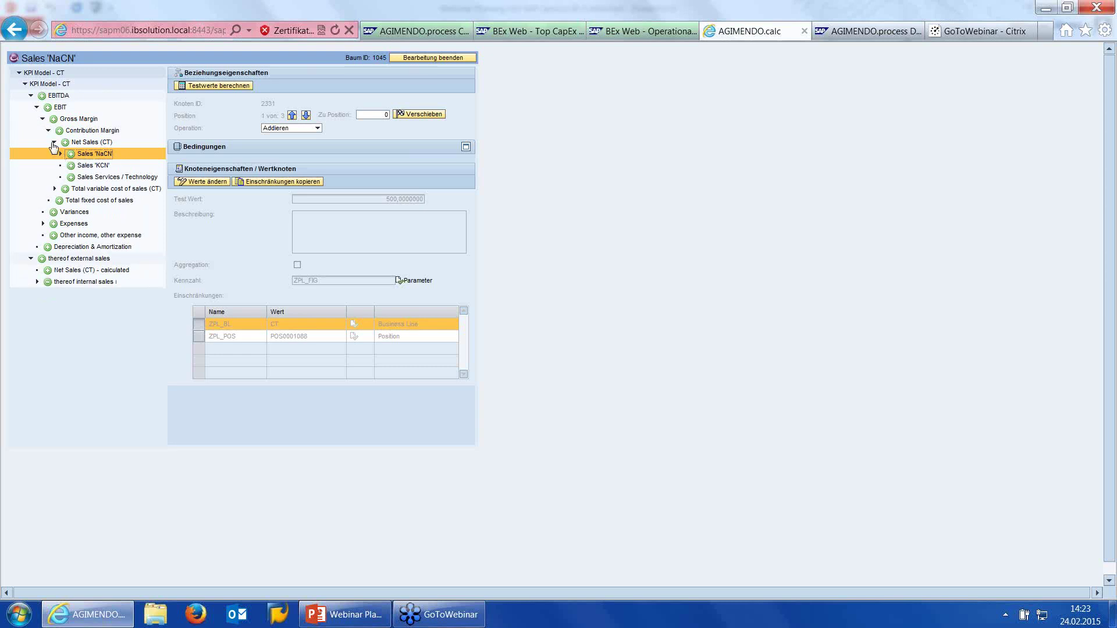
pyautogui.click(55, 142)
pyautogui.click(55, 143)
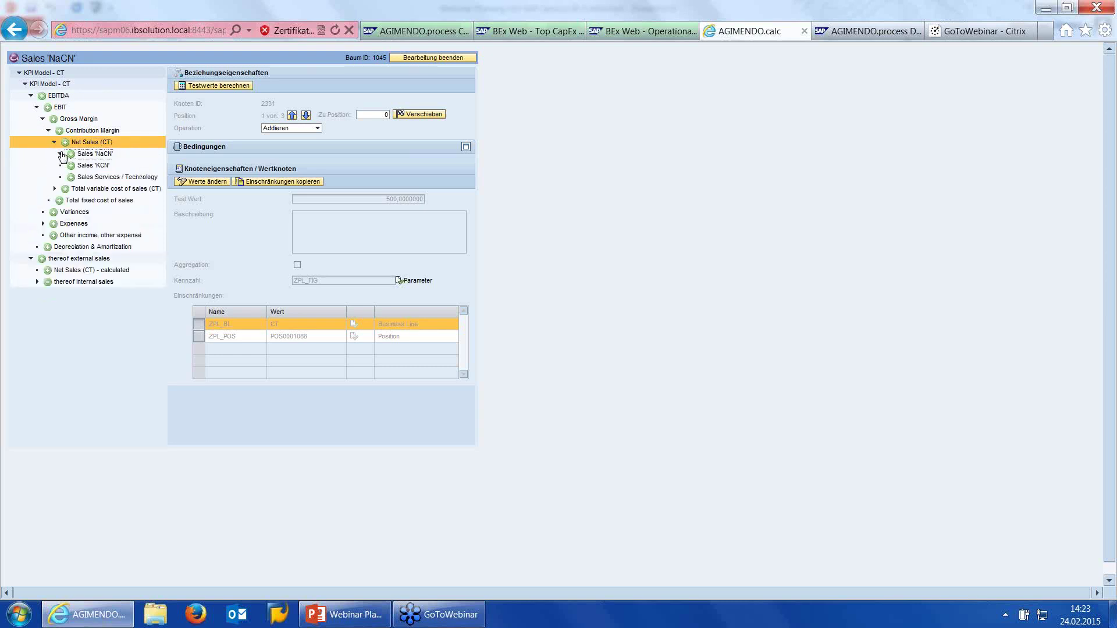
pyautogui.click(60, 154)
pyautogui.click(95, 154)
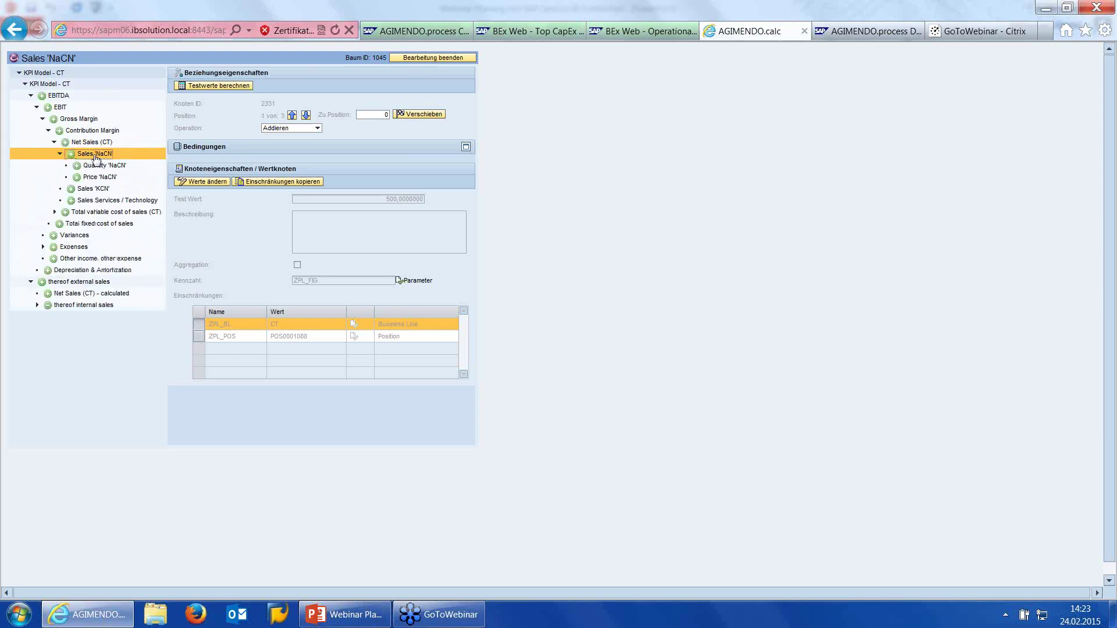
# Step: Close the open Top CapEx measures per BL report and return to the AGIMENDO.process Cockpit
pyautogui.click(423, 26)
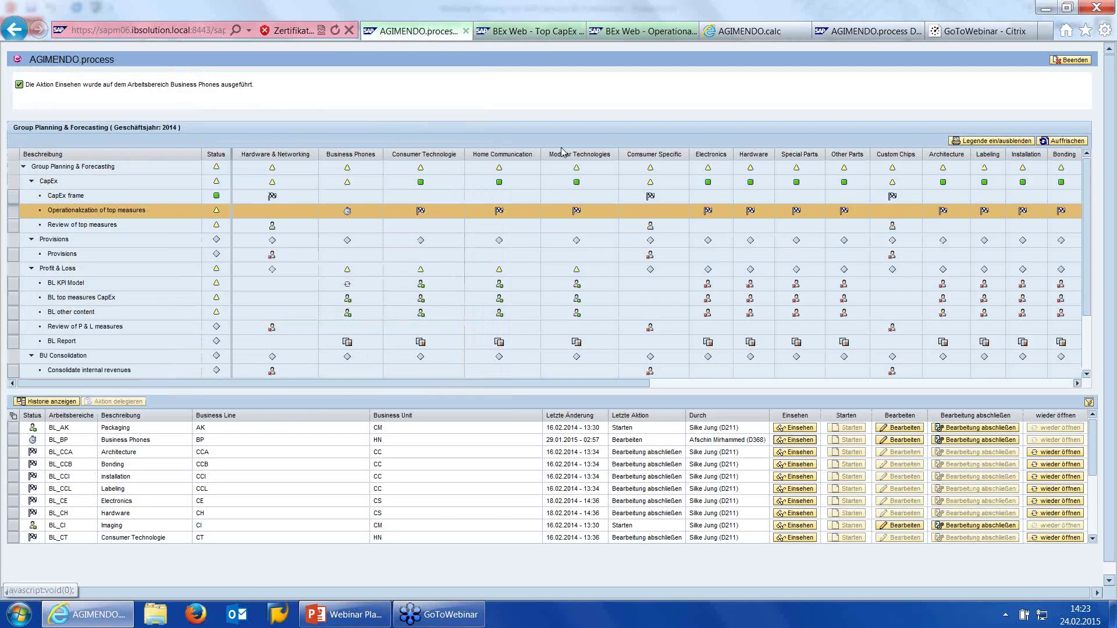
pyautogui.click(538, 32)
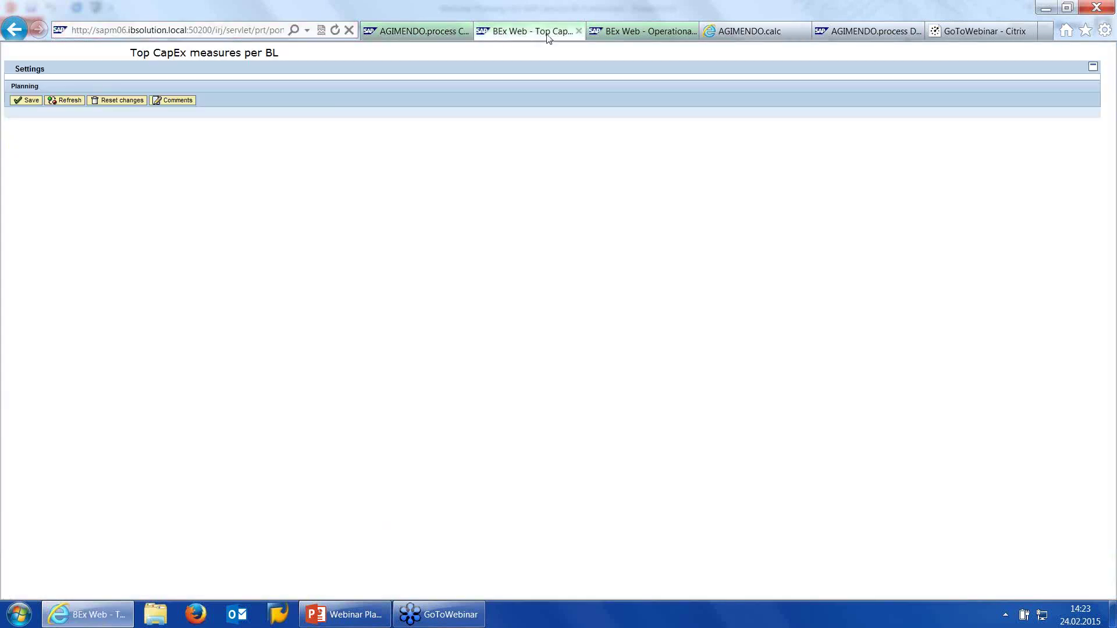
pyautogui.click(584, 30)
pyautogui.click(459, 31)
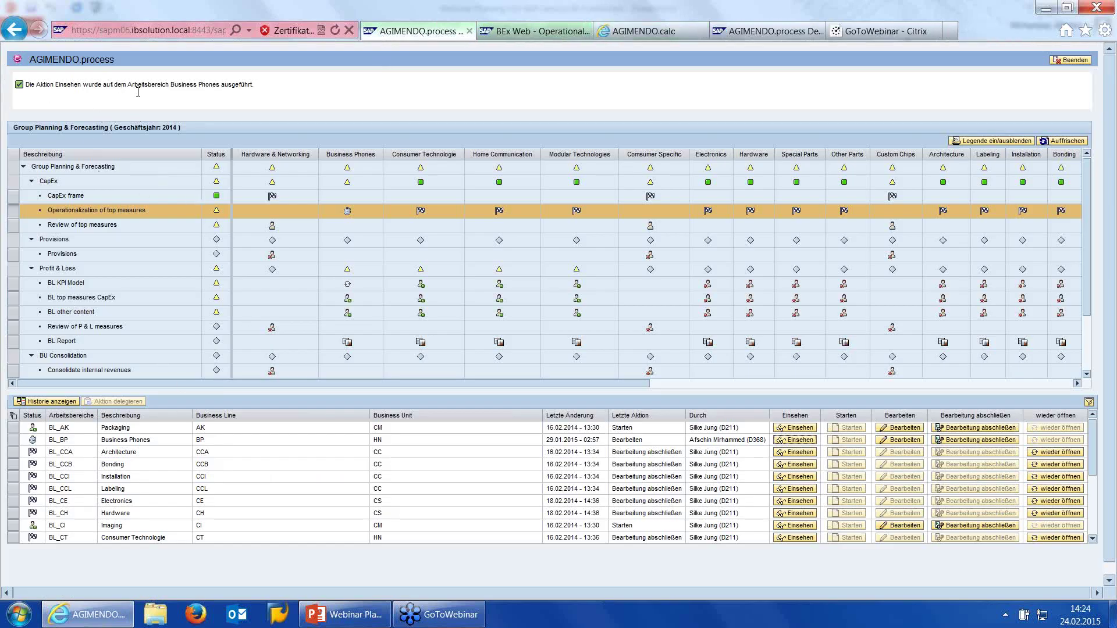
# Step: Open the Consumer Technologie work area of BL top measures CapEx for viewing
pyautogui.click(89, 299)
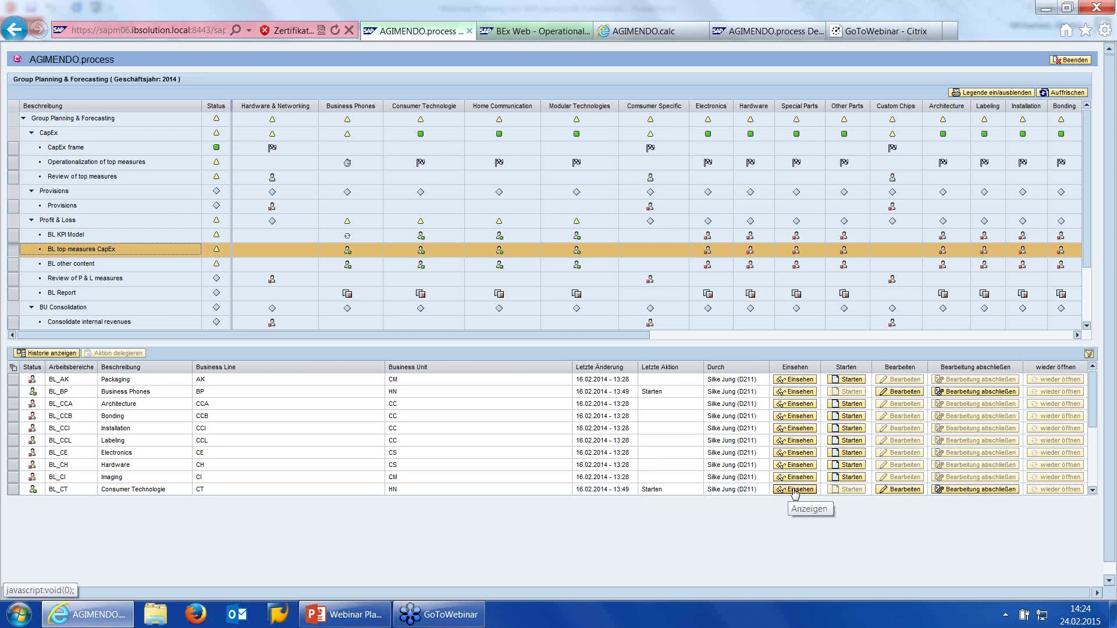
pyautogui.click(795, 491)
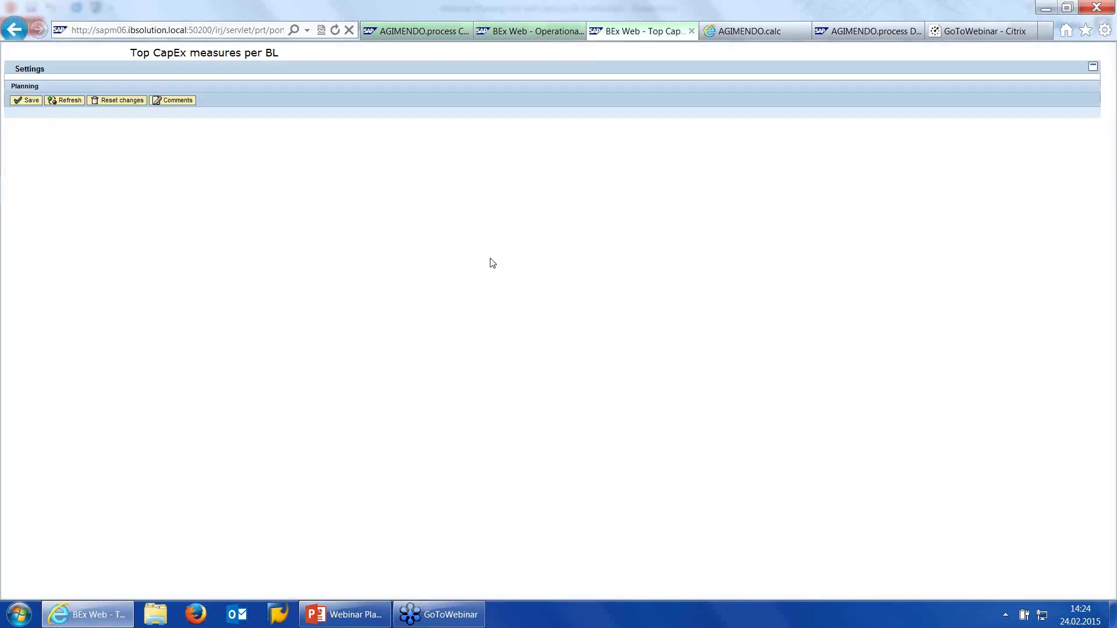
pyautogui.click(752, 30)
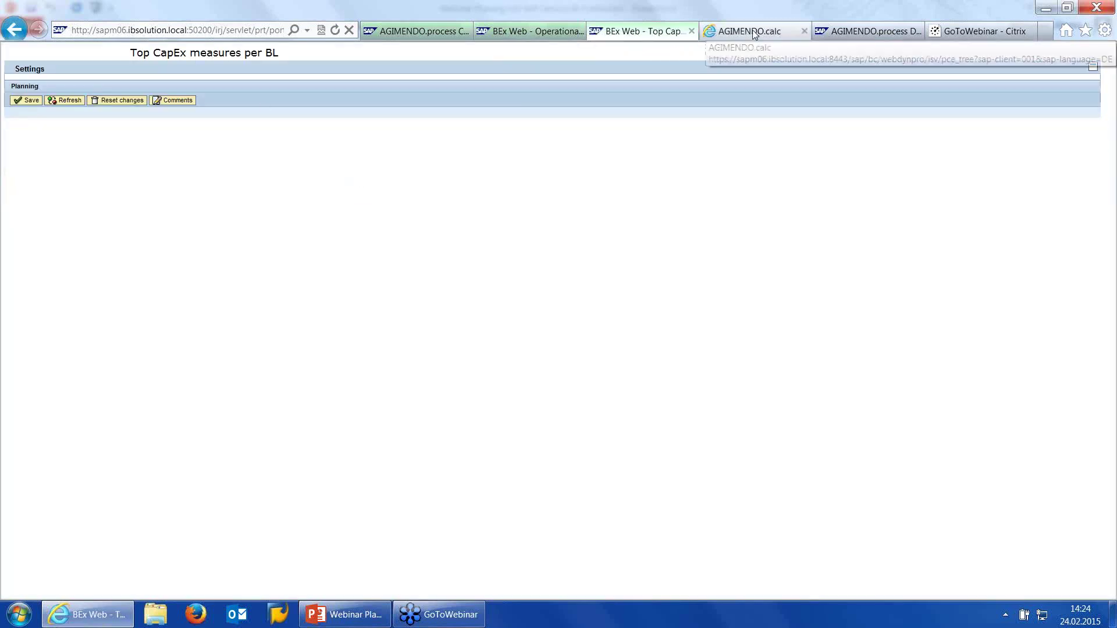
pyautogui.click(618, 32)
pyautogui.hotkey('ctrl', 'w')
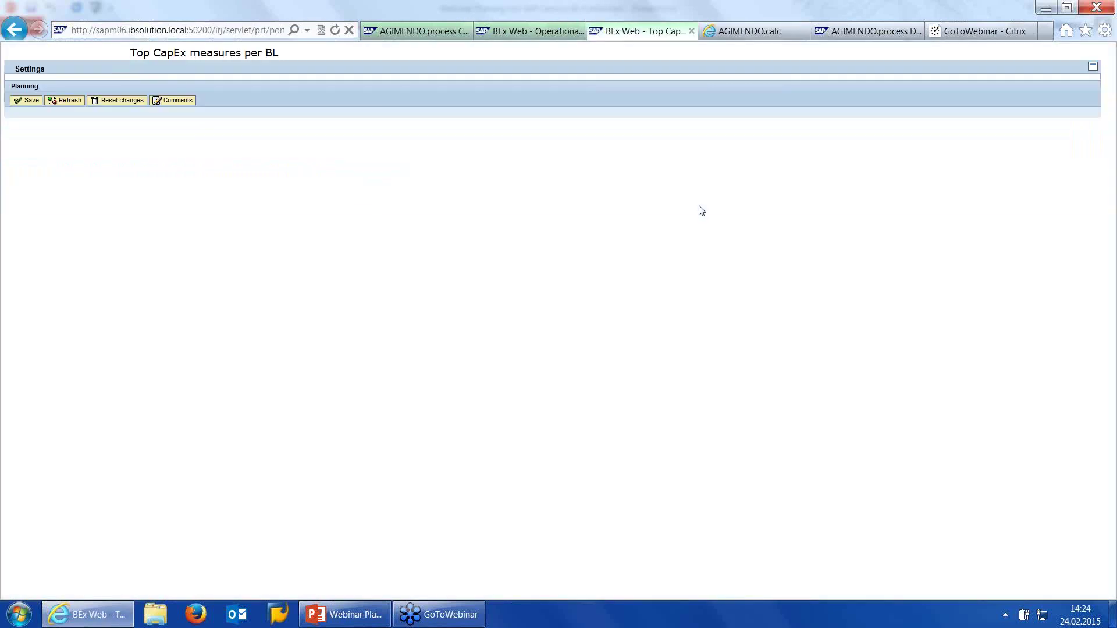
# Step: Close the Operationalization of top measures report and the Top CapEx measures per BL report
pyautogui.click(553, 33)
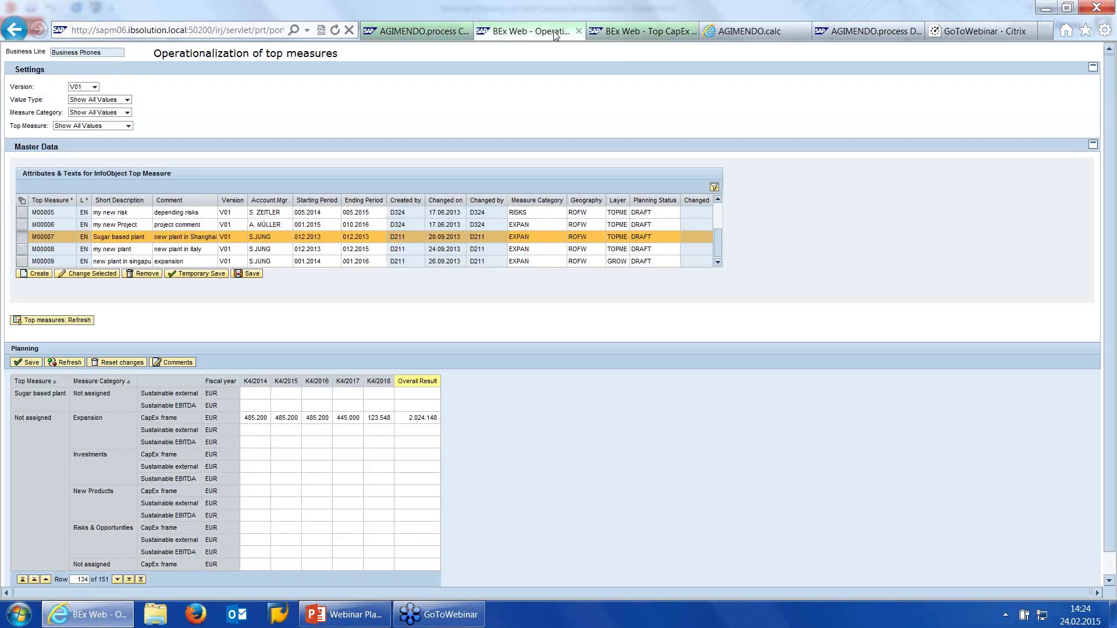
pyautogui.click(578, 31)
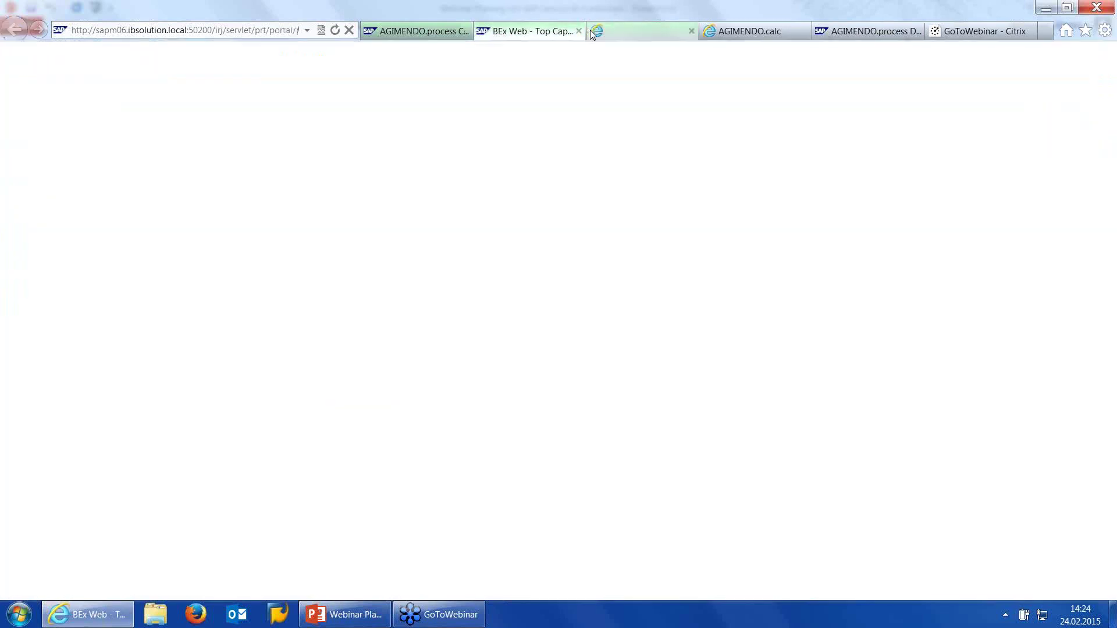
pyautogui.click(531, 33)
pyautogui.click(578, 31)
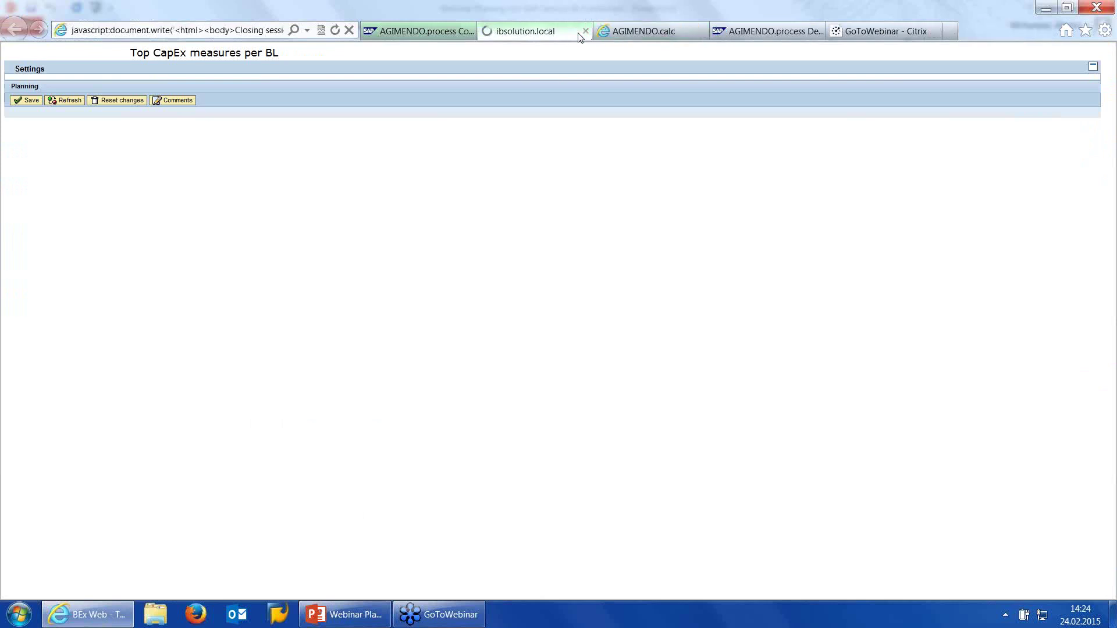
# Step: Return to AGIMENDO.calc and examine the Quantity 'NaCN' and Price 'NaCN' nodes, including the operations available for Quantity 'NaCN'
pyautogui.click(642, 32)
pyautogui.click(762, 31)
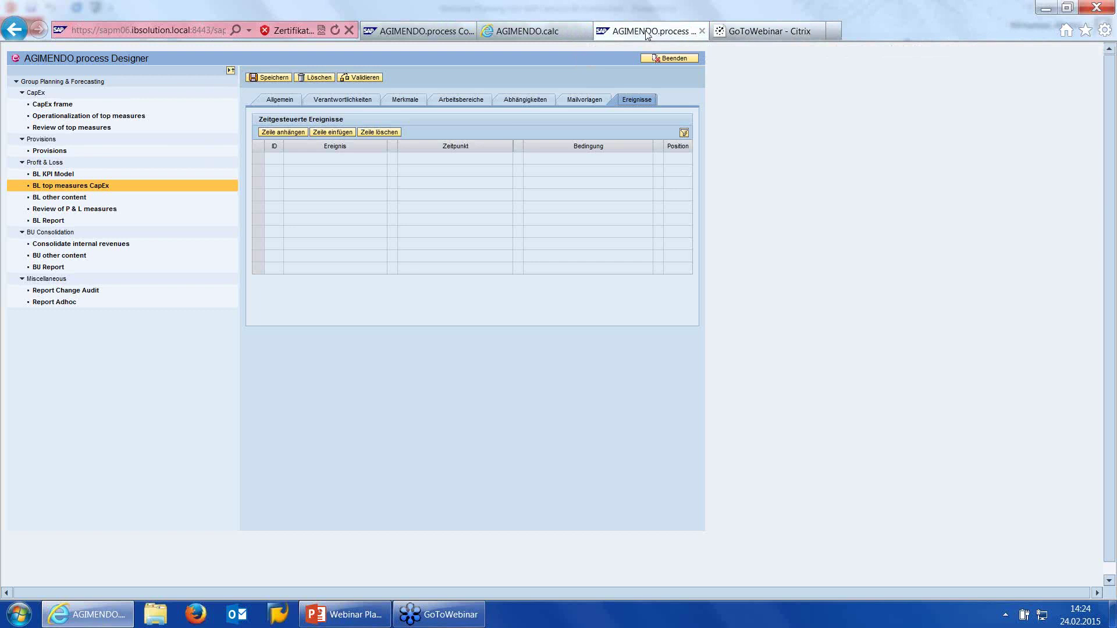
pyautogui.click(544, 32)
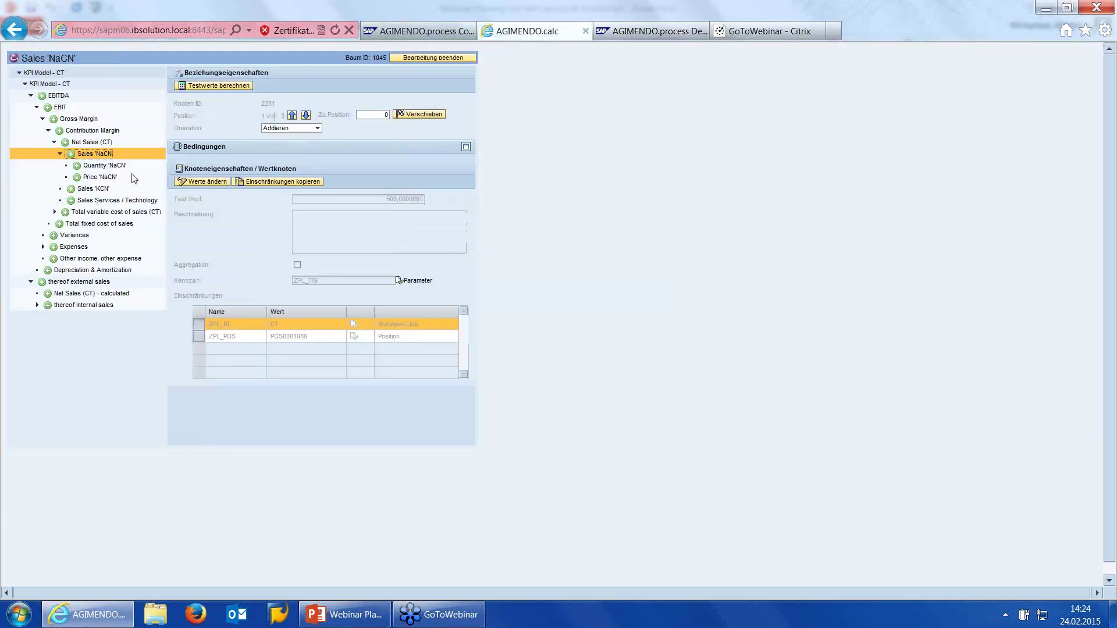
pyautogui.click(100, 166)
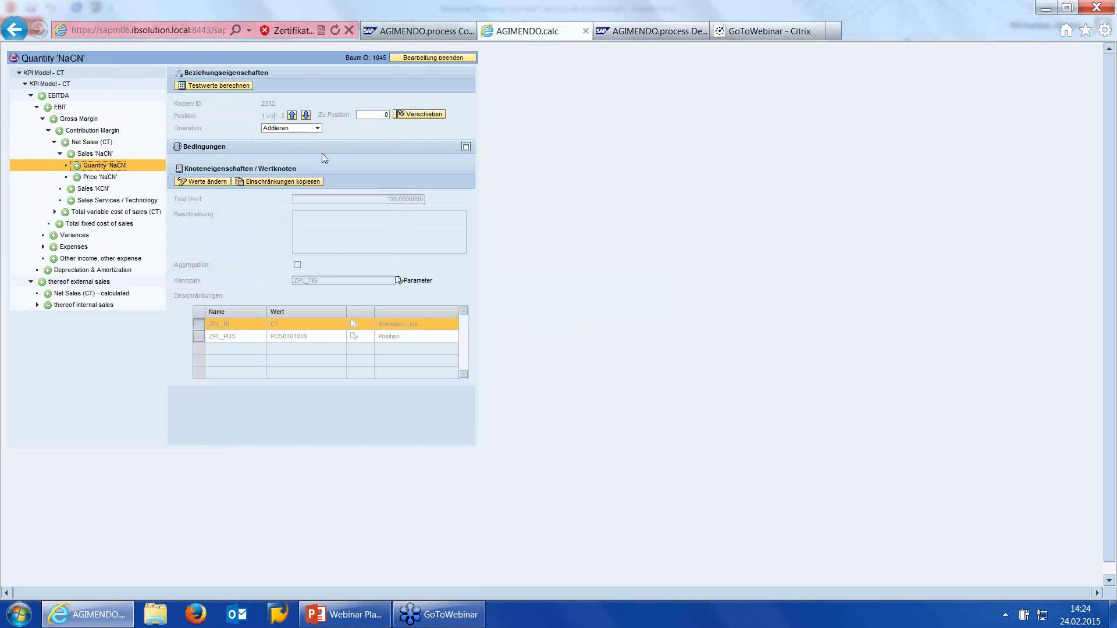
pyautogui.click(85, 178)
pyautogui.click(93, 166)
pyautogui.click(317, 128)
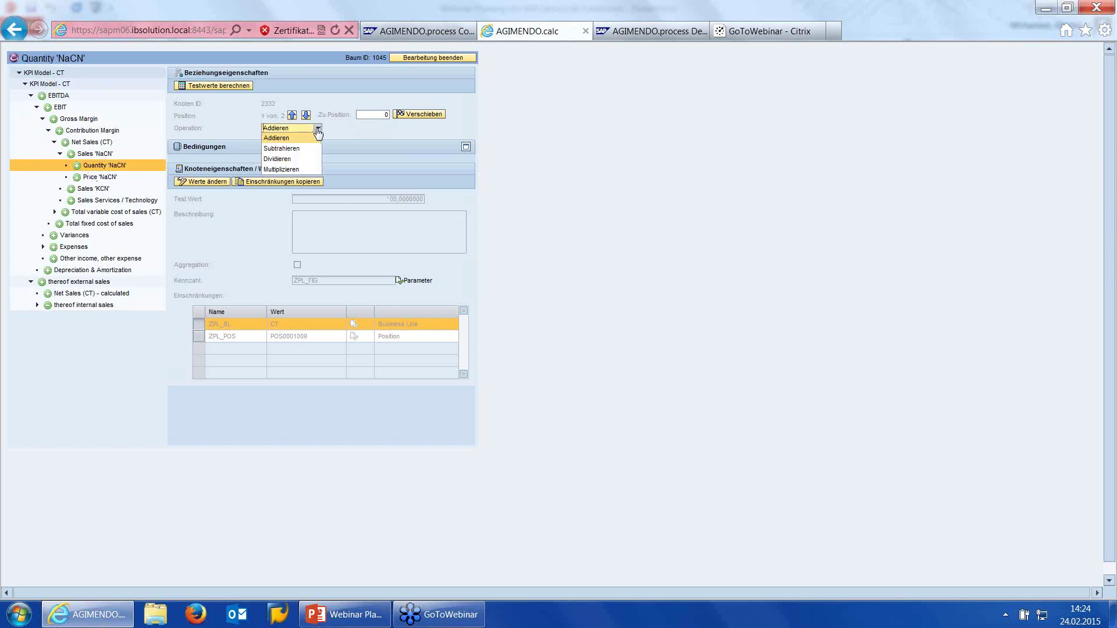
pyautogui.click(349, 157)
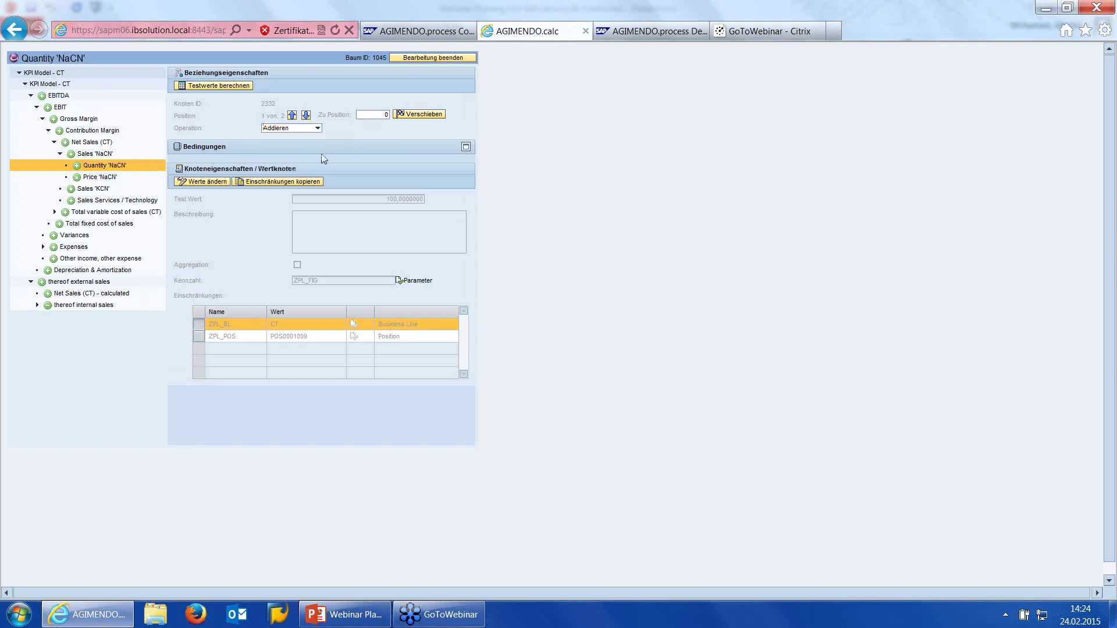
pyautogui.click(78, 178)
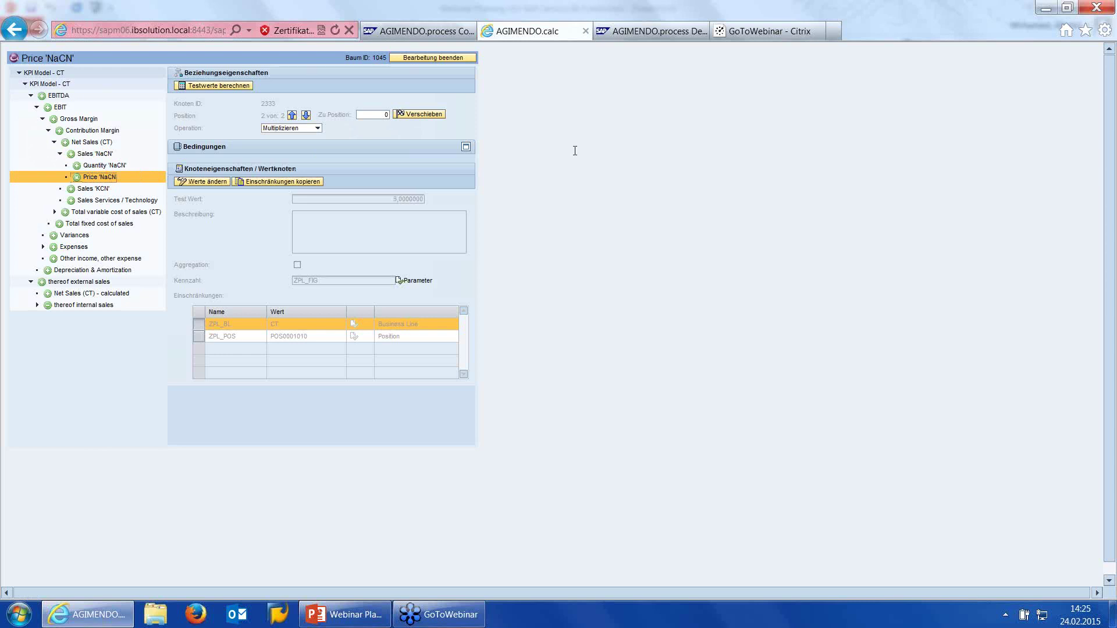
# Step: View the properties of Net Sales (CT), Sales 'NaCN' and Quantity 'NaCN' one after another
pyautogui.click(90, 142)
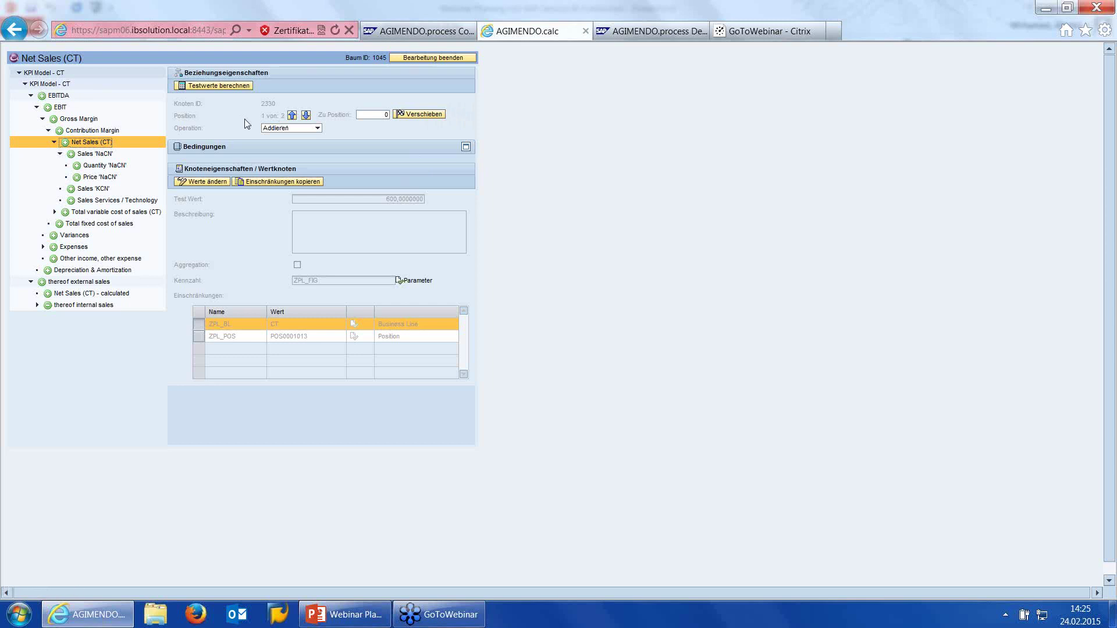
pyautogui.click(98, 155)
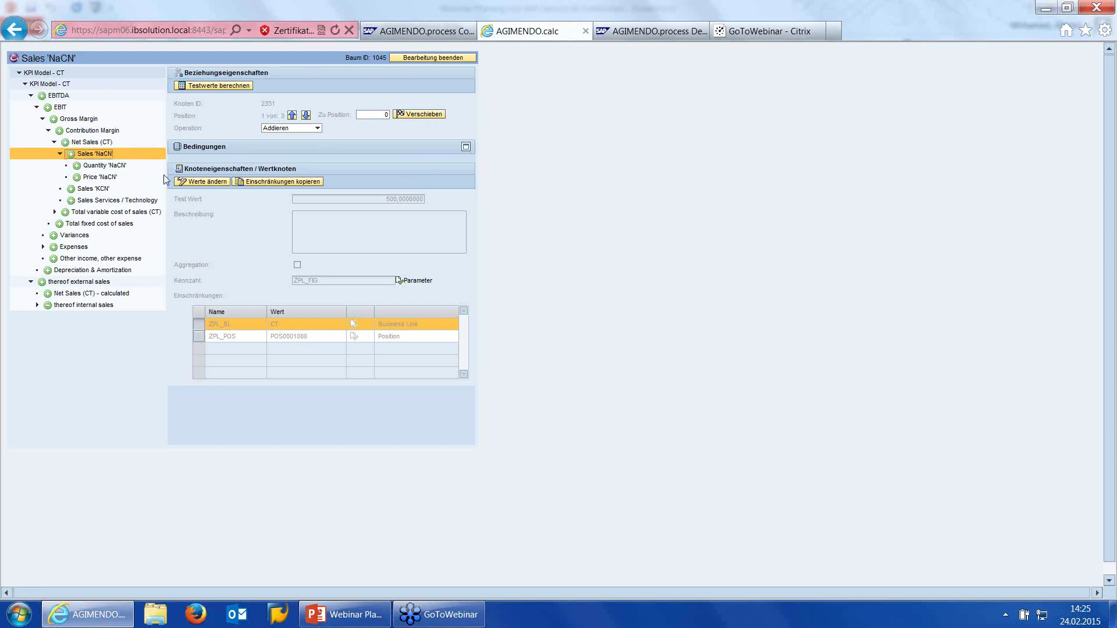
pyautogui.click(100, 167)
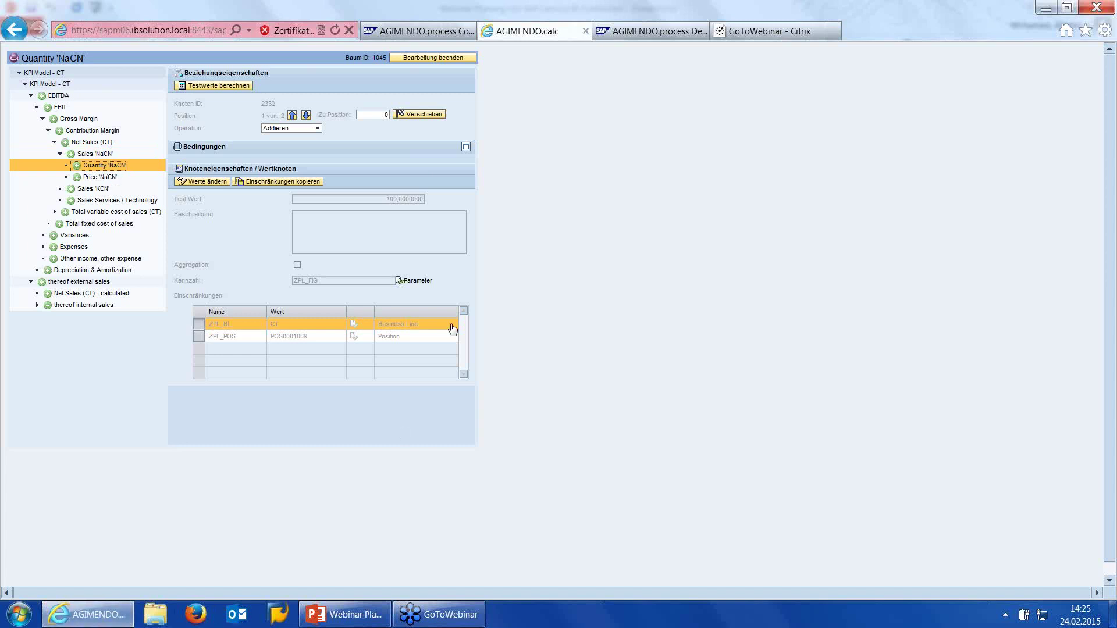
# Step: Switch to the PowerPoint webinar presentation and select slide 22, "Zusammenfassung"
pyautogui.click(652, 31)
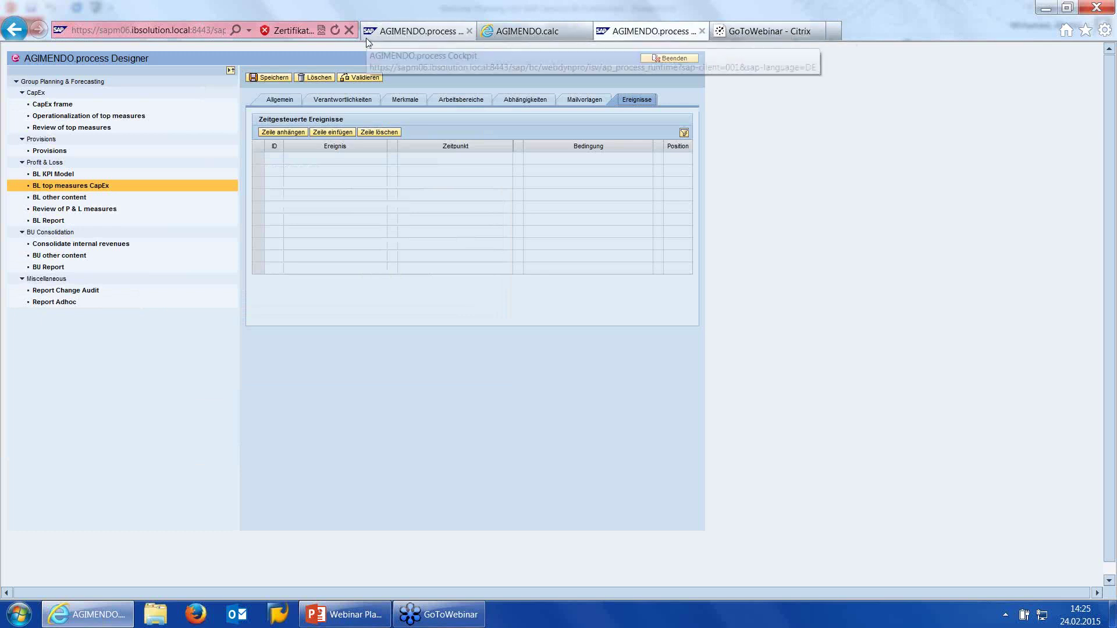
pyautogui.click(356, 616)
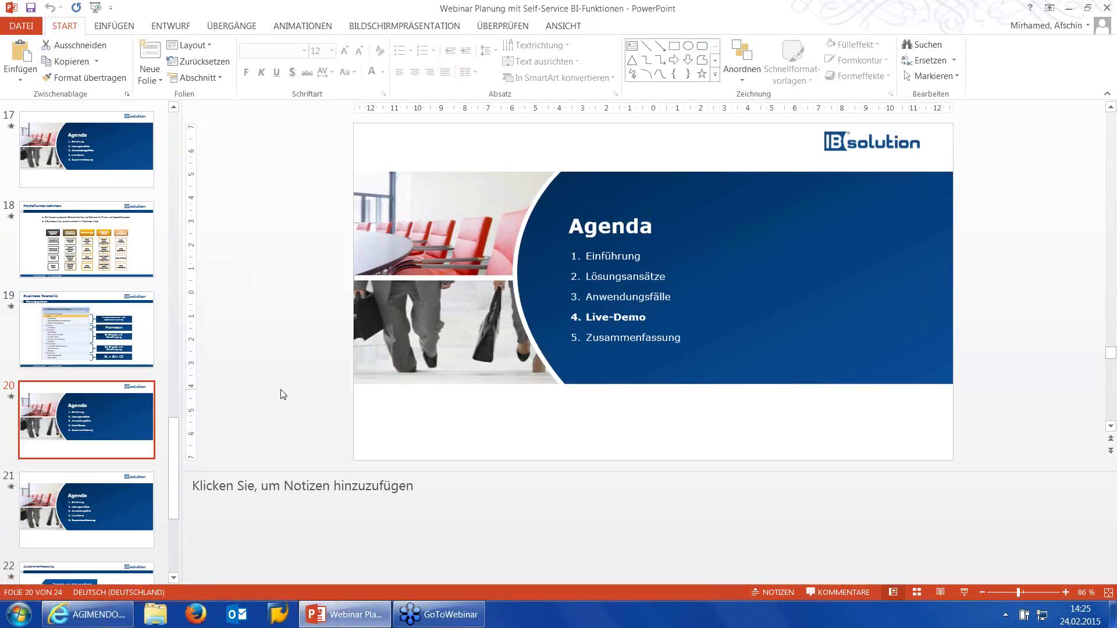
pyautogui.press('Down')
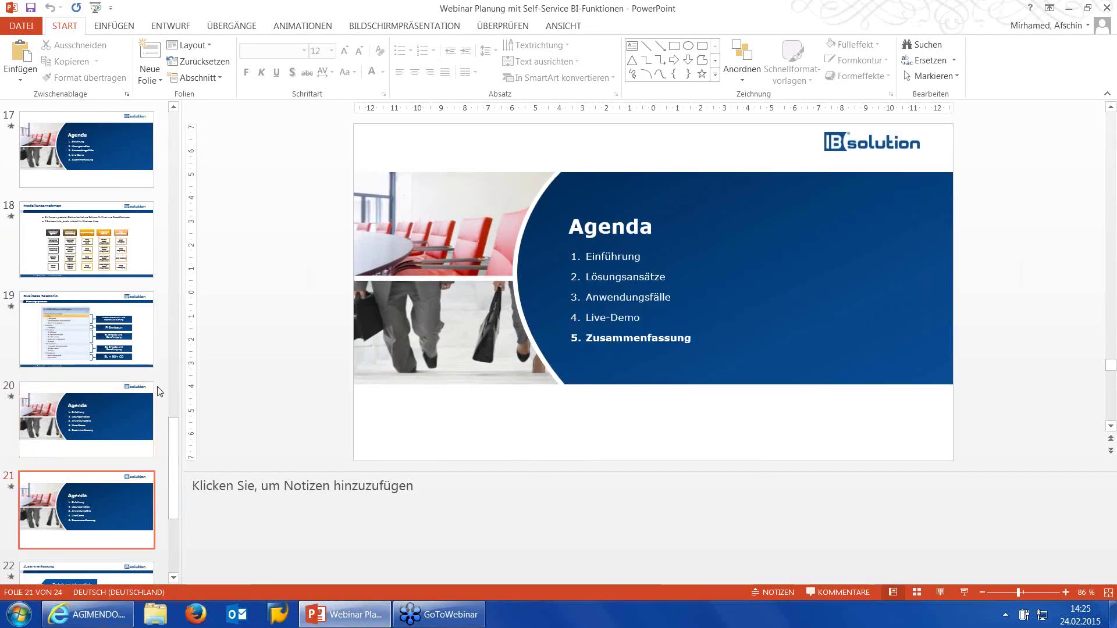
pyautogui.scroll(-3, 157, 393)
pyautogui.click(90, 487)
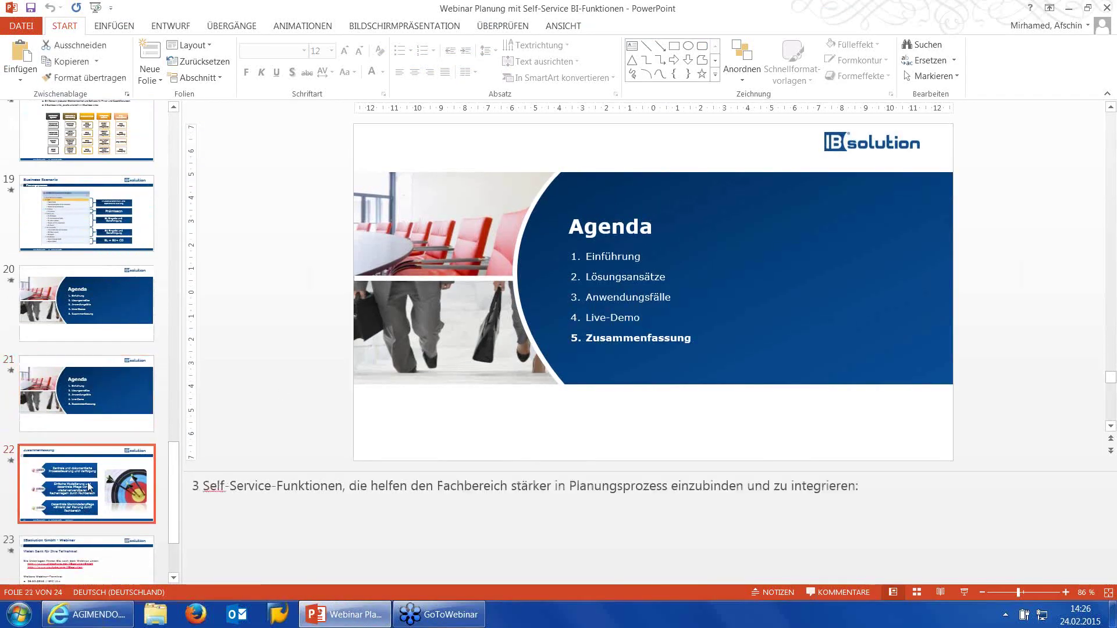